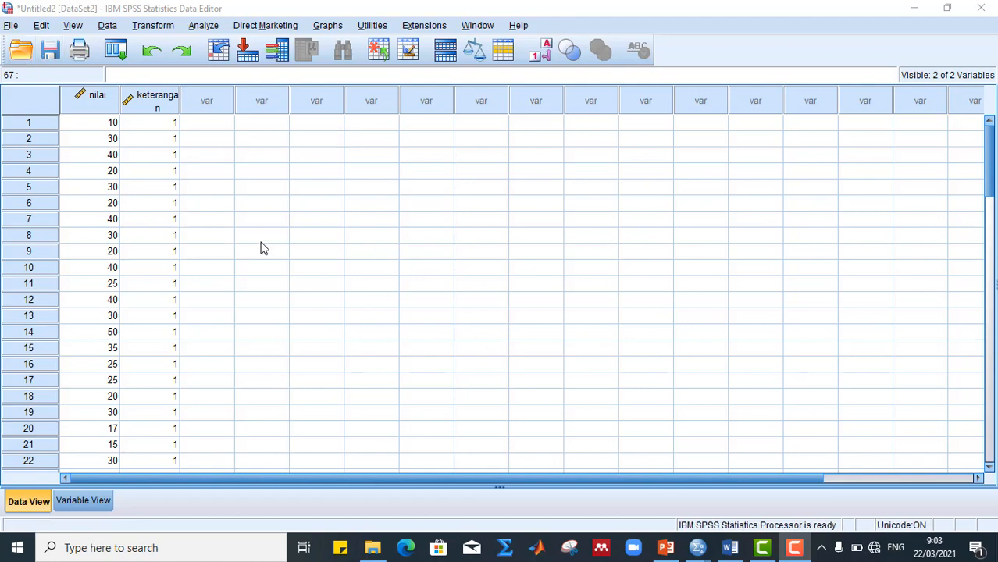
- Create a new, empty dataset
scroll(759, 245, "down", 7)
scroll(695, 245, "up", 7)
left_click(9, 27)
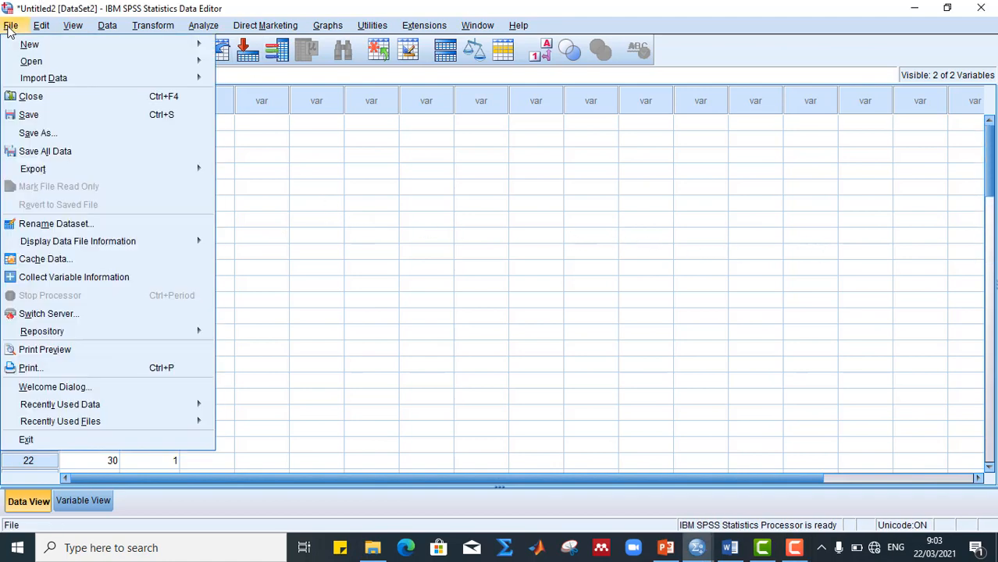
mouse_move(25, 45)
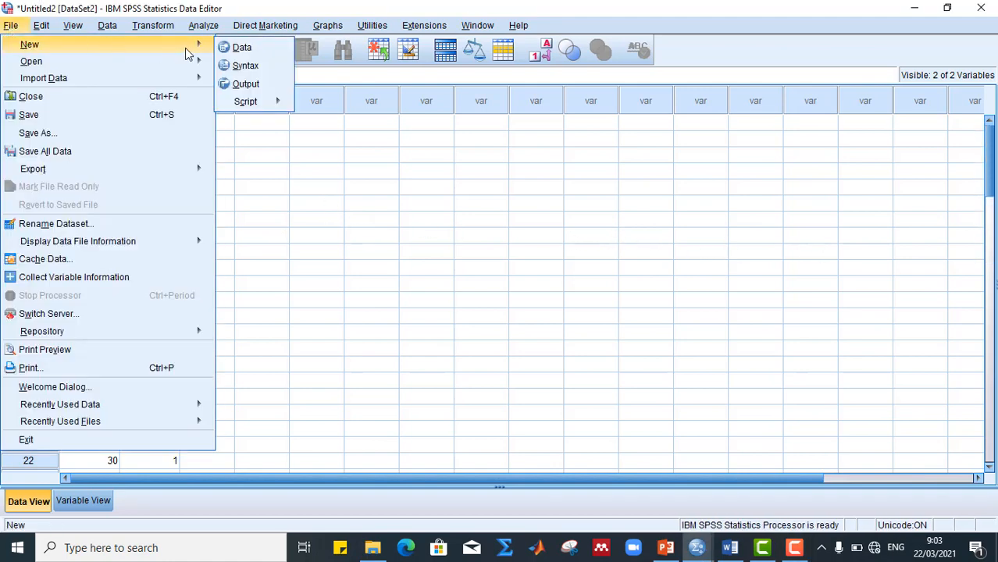
left_click(240, 49)
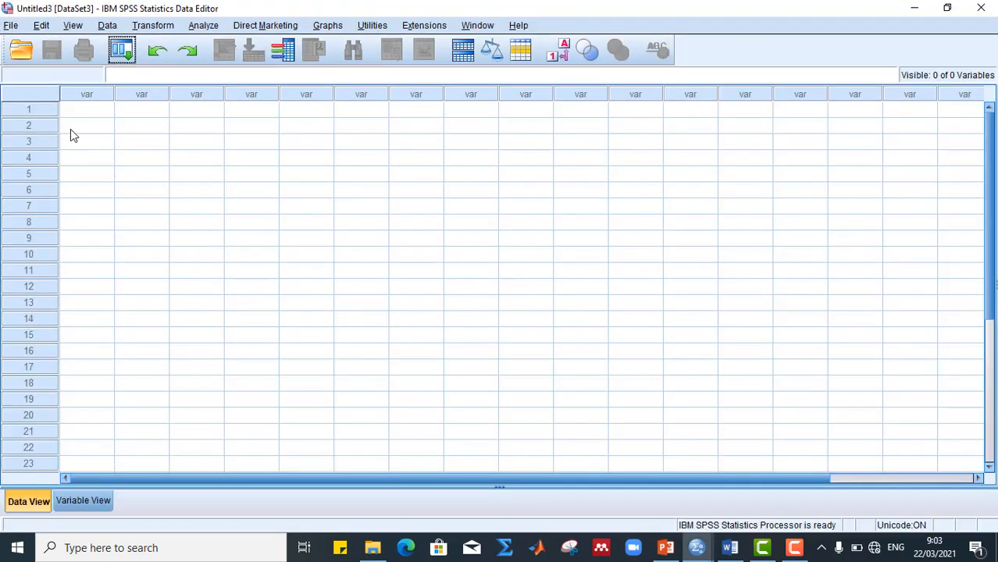
- Define the first variable of the new dataset with the name Nilai
left_click(82, 500)
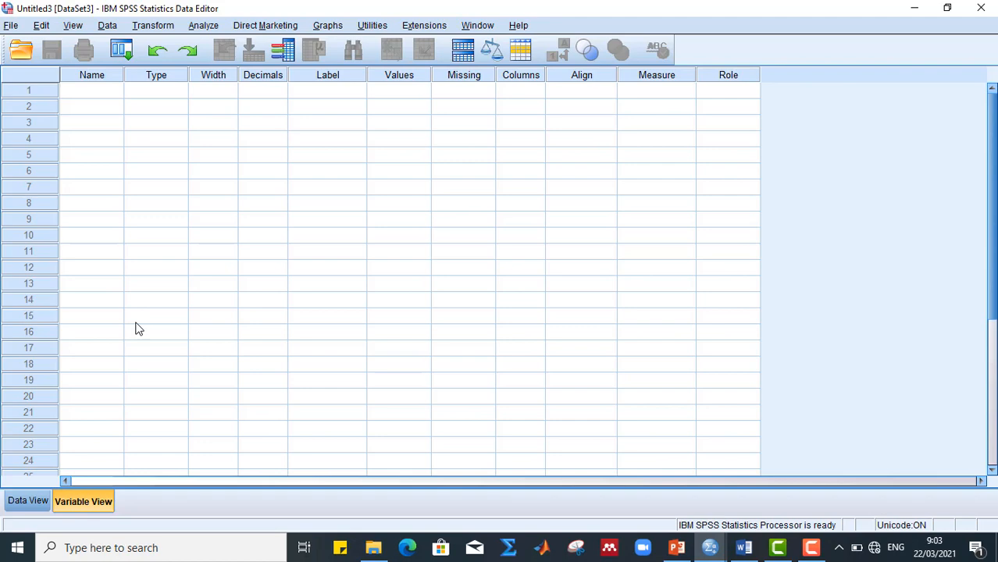
left_click(90, 89)
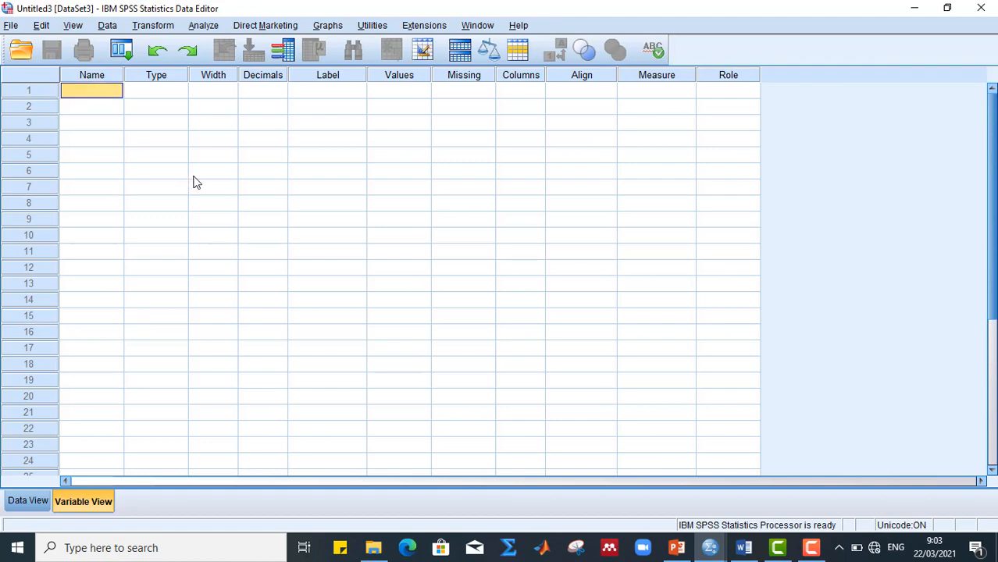
type("NILAI")
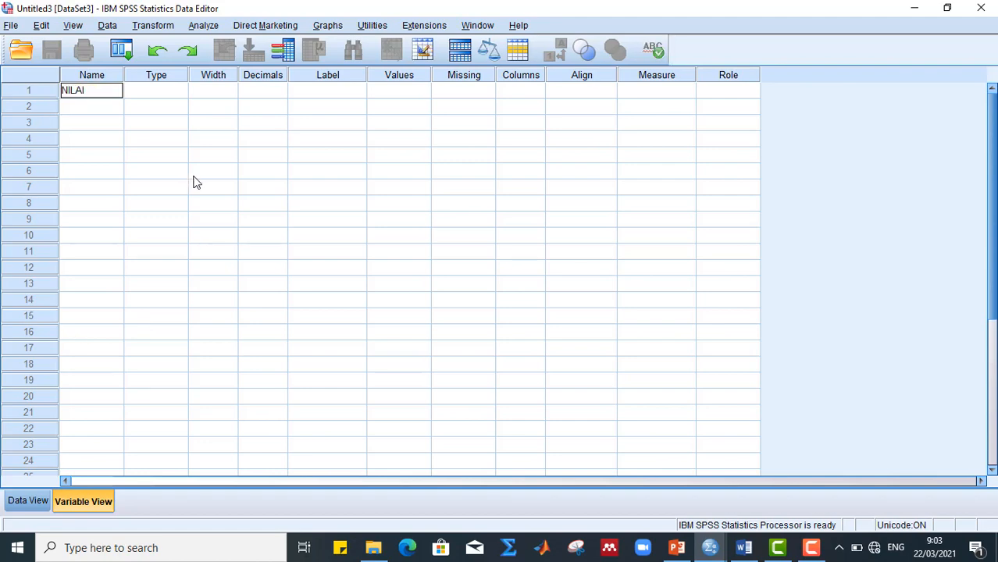
key("BackSpace")
key("BackSpace")
key("BackSpace")
type("lai")
- Set the Nilai variable to 0 decimals and its measurement level to Scale
left_click(145, 98)
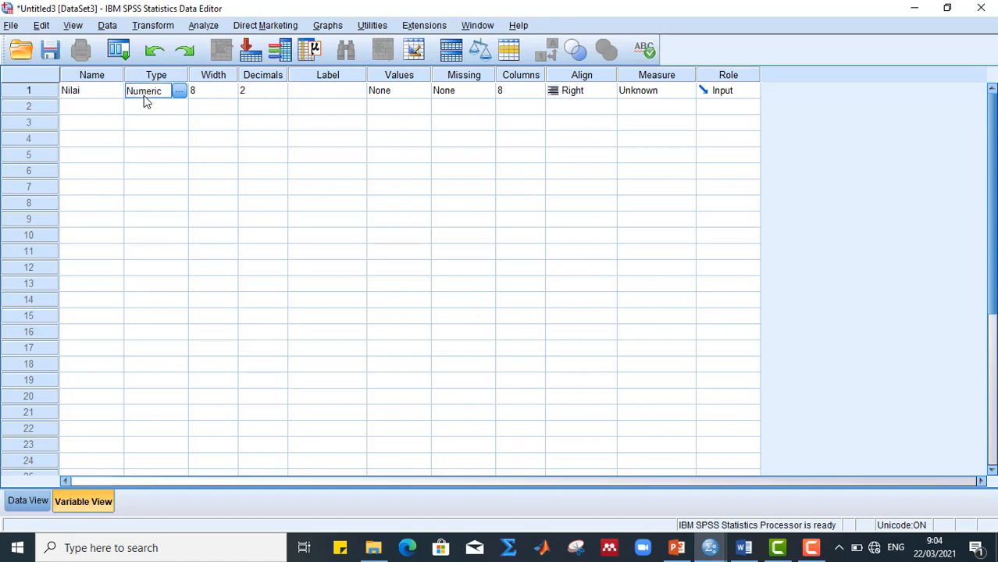
left_click(281, 101)
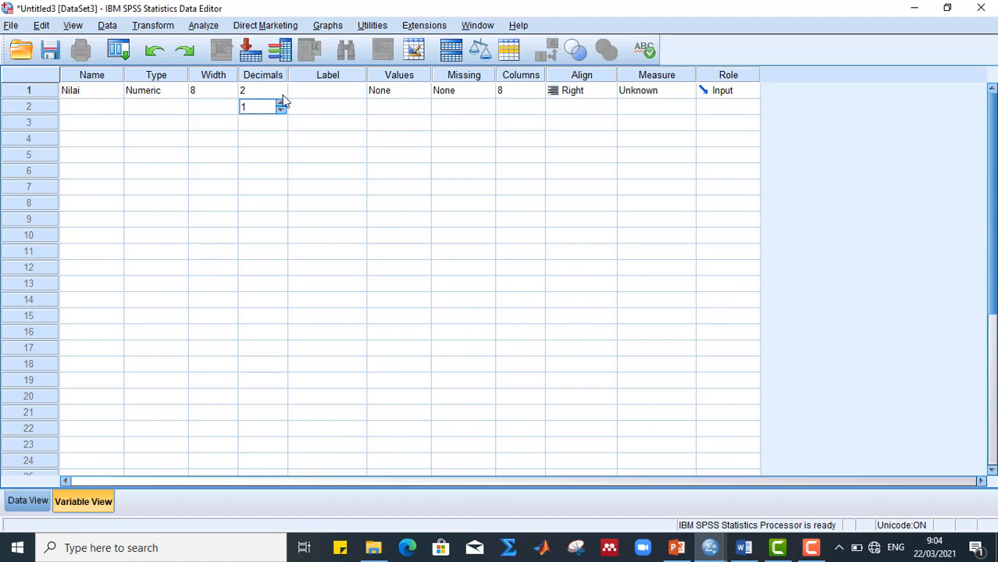
left_click(281, 94)
left_click(281, 94)
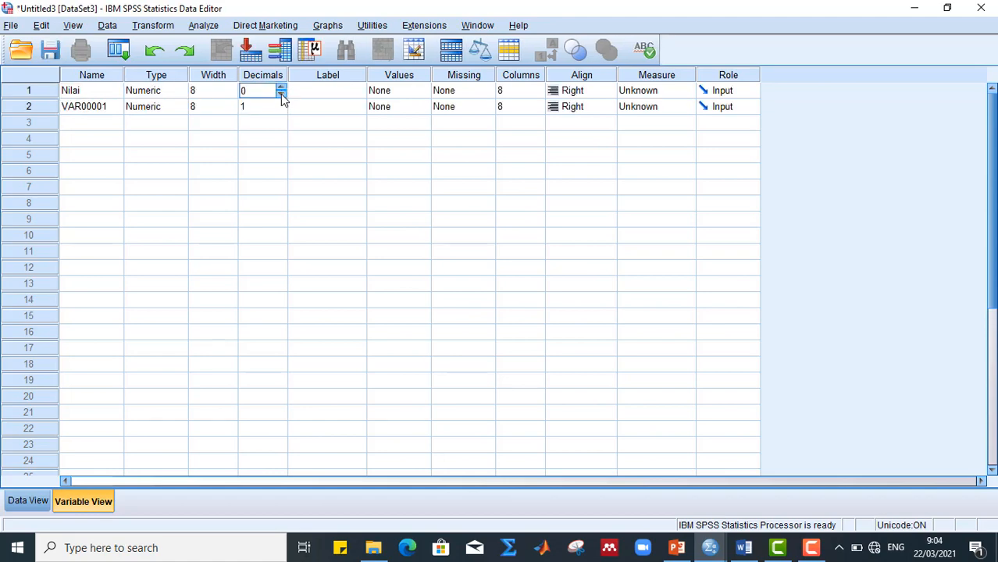
left_click(642, 94)
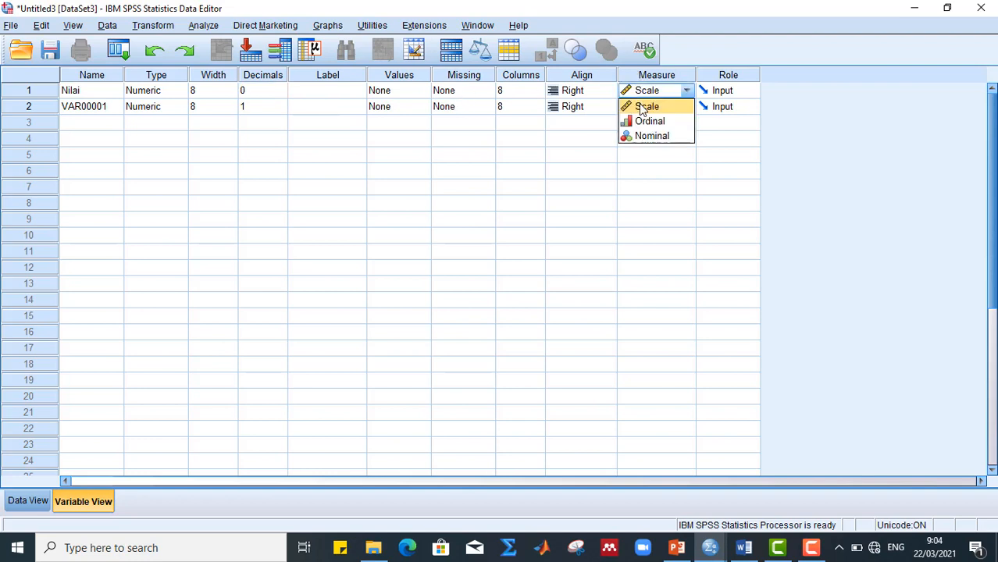
left_click(642, 107)
- Rename the second variable to keterangan and set its decimals to 0
left_click(111, 109)
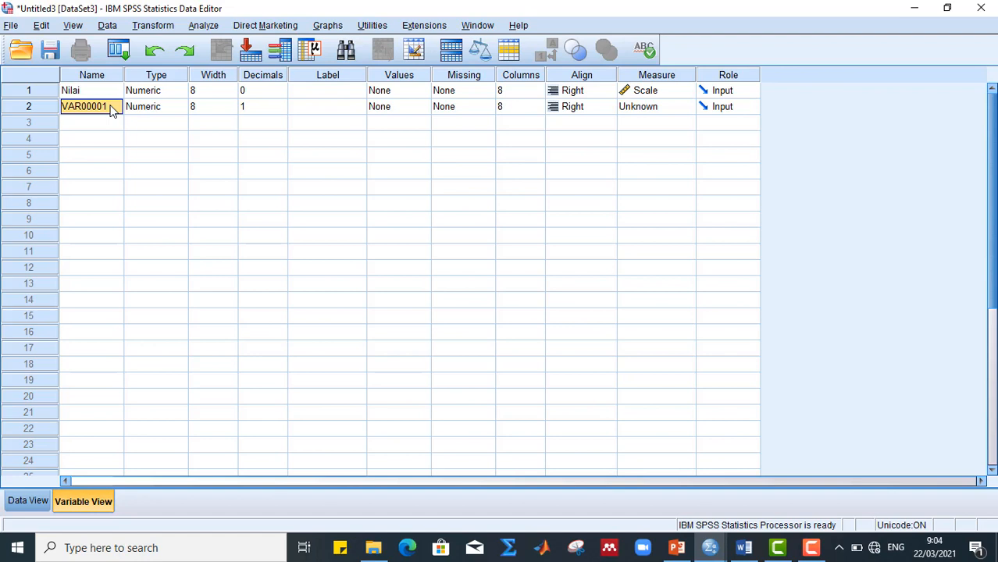
type("keterangan")
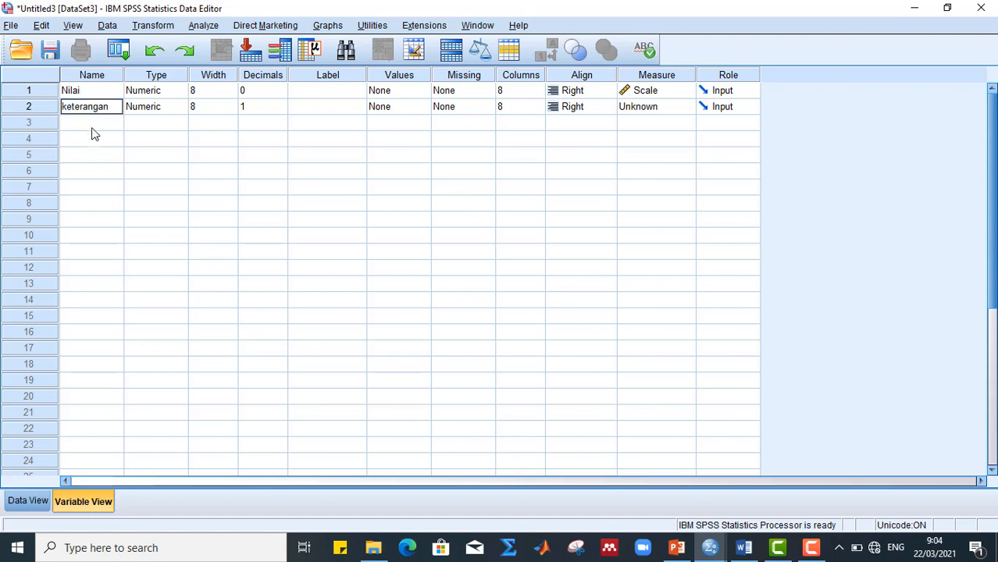
left_click(279, 97)
left_click(280, 116)
left_click(280, 117)
left_click(279, 110)
left_click(281, 111)
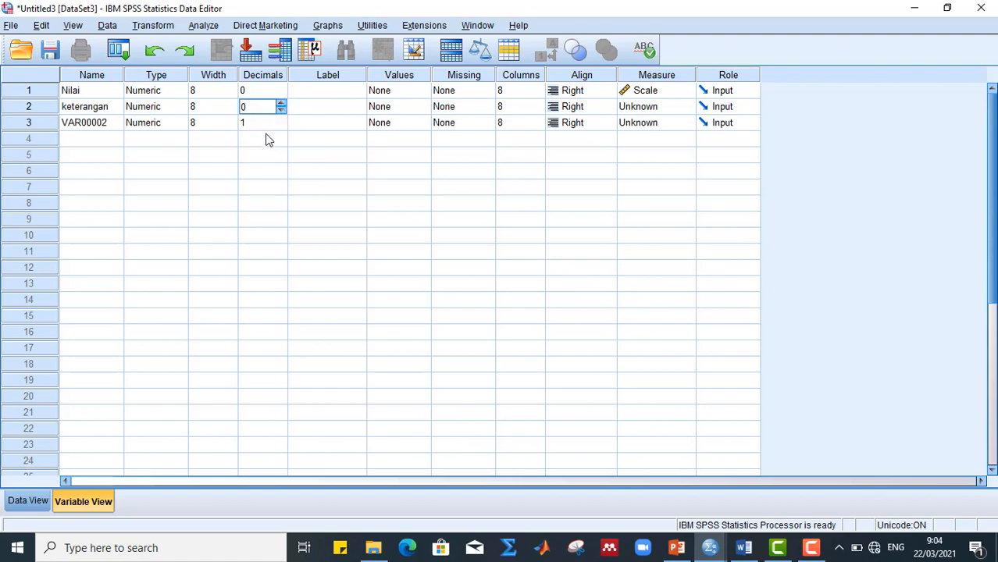
- Delete the surplus third variable
left_click(44, 124)
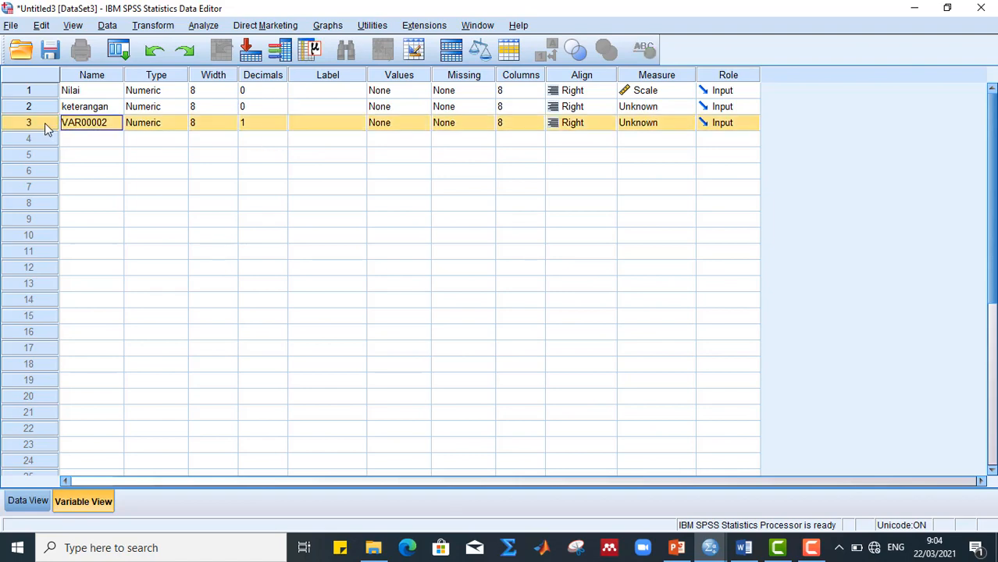
key("Delete")
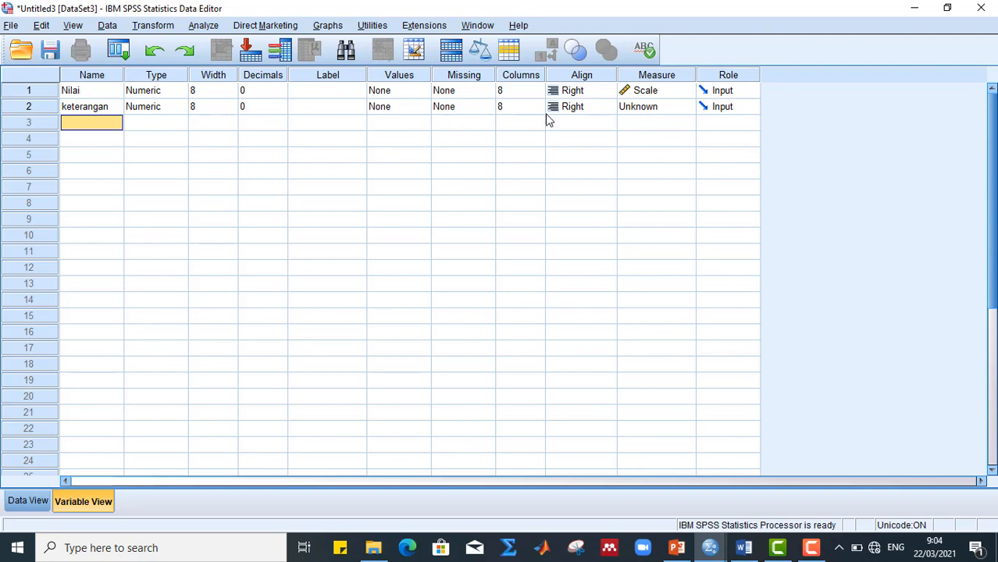
- Add a value label for the keterangan variable that defines 1 as eksperimen
left_click(426, 110)
left_click(424, 107)
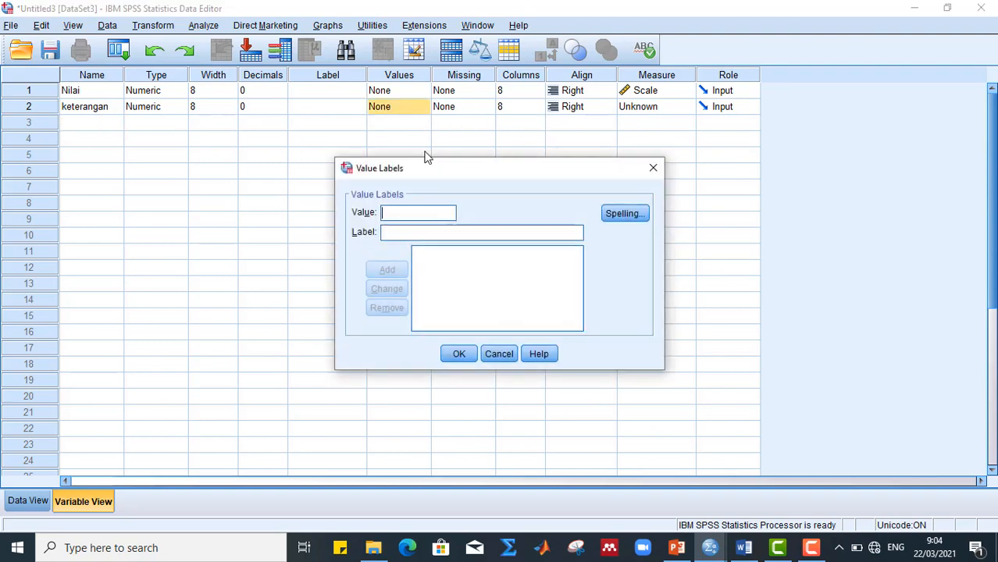
type("1")
left_click(421, 231)
type("ek")
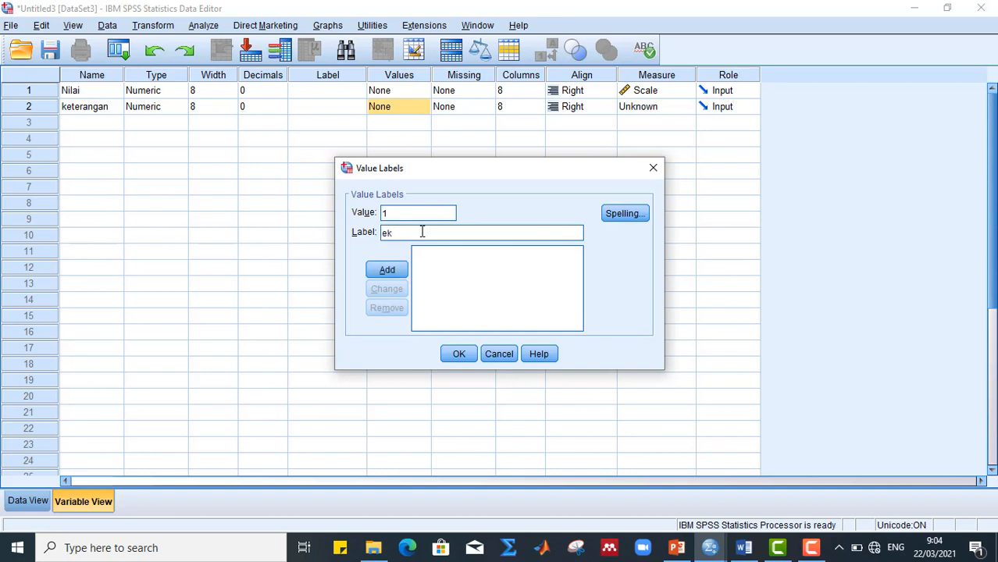
type("sperimen")
left_click(393, 269)
- Add a second value label defining 2 as kontrol and apply the labels to keterangan
type("2")
left_click(412, 231)
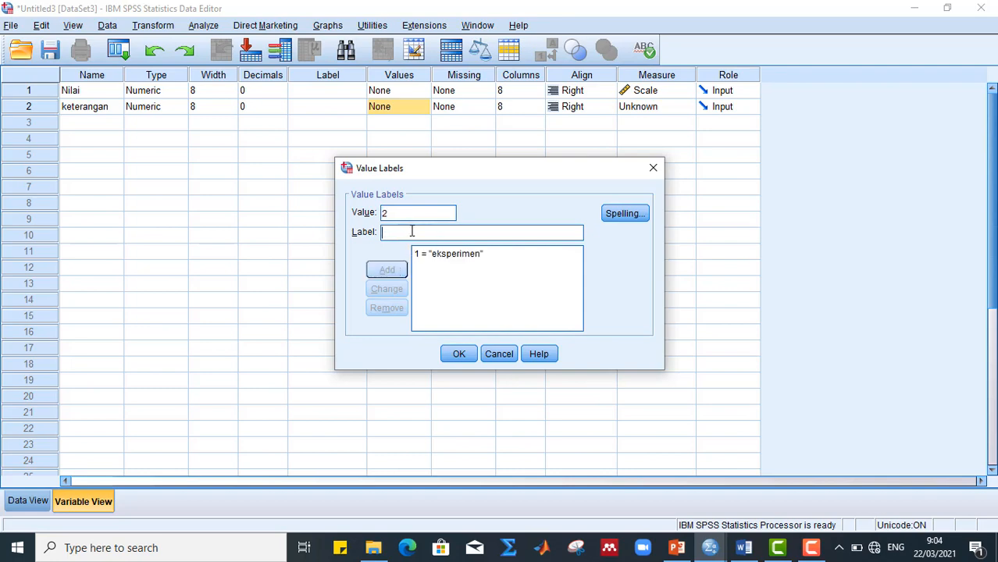
type("kontrol")
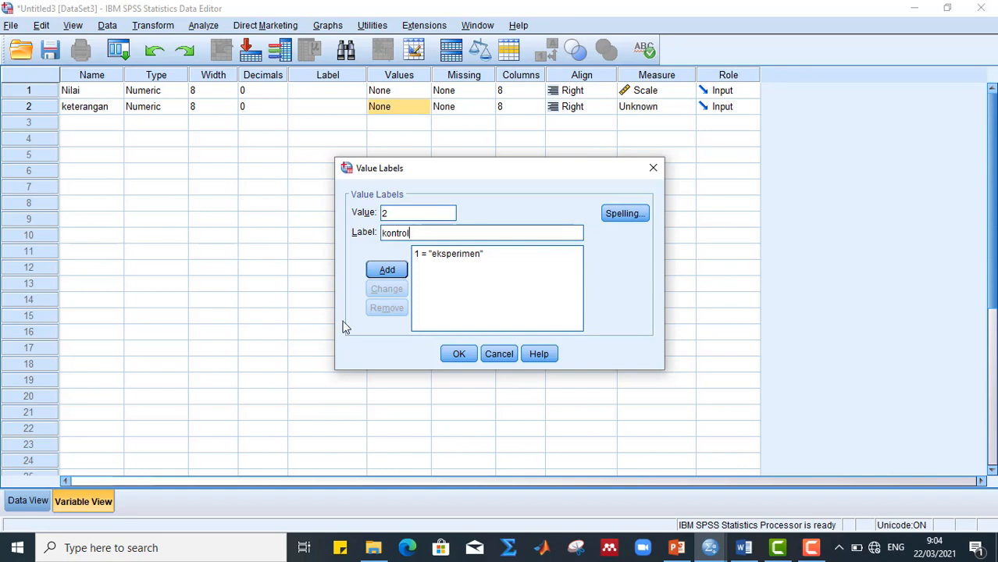
left_click(375, 273)
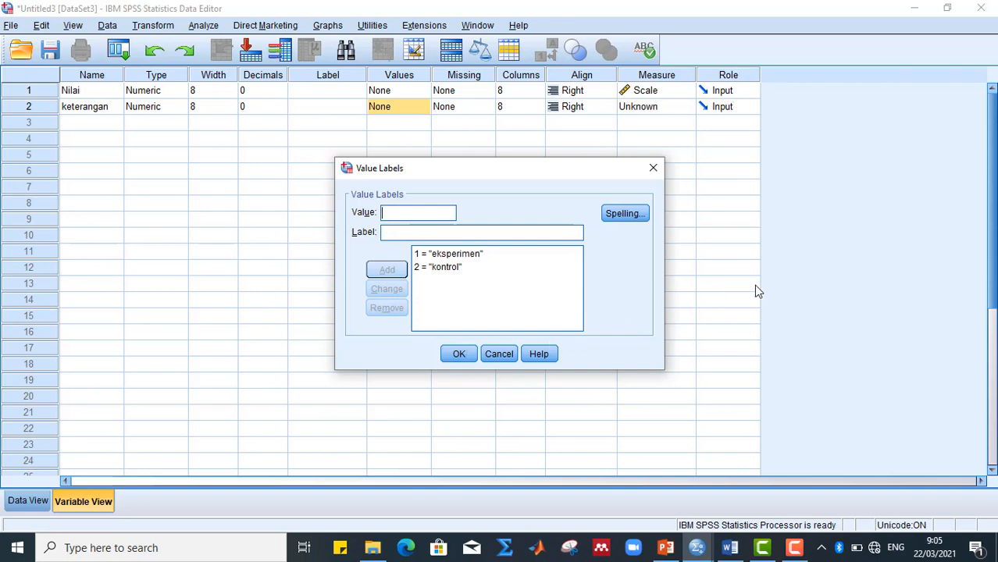
left_click(455, 356)
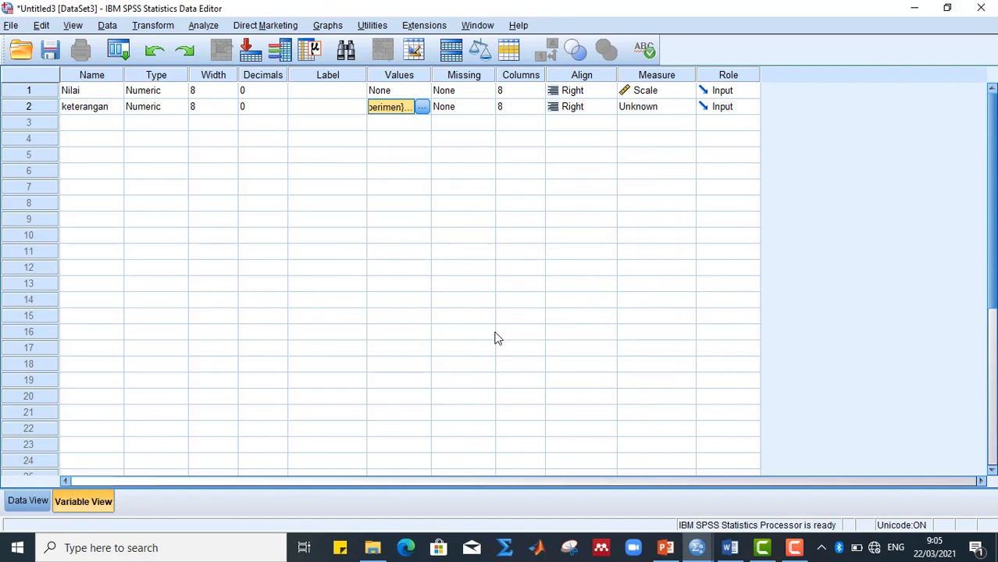
- Set keterangan's measurement level to Scale and show the dataset's case grid
left_click(648, 107)
left_click(647, 123)
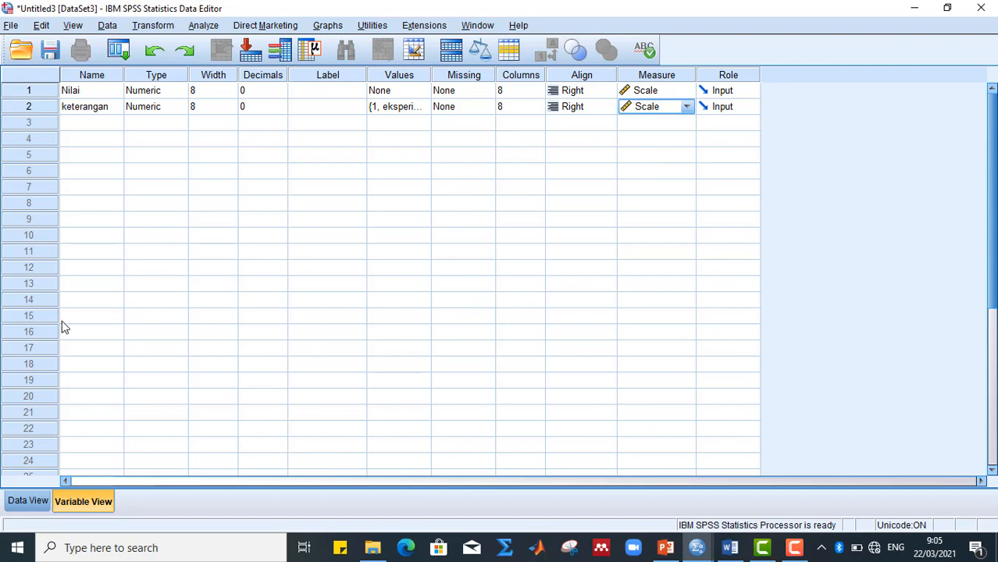
left_click(28, 505)
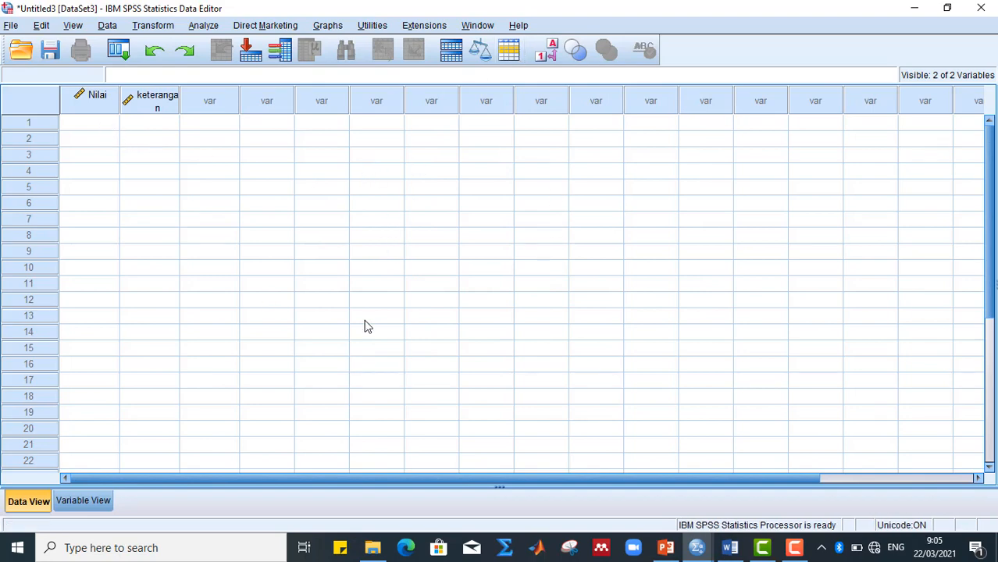
- Switch to the Untitled2 dataset that already holds the nilai and keterangan data
left_click(915, 8)
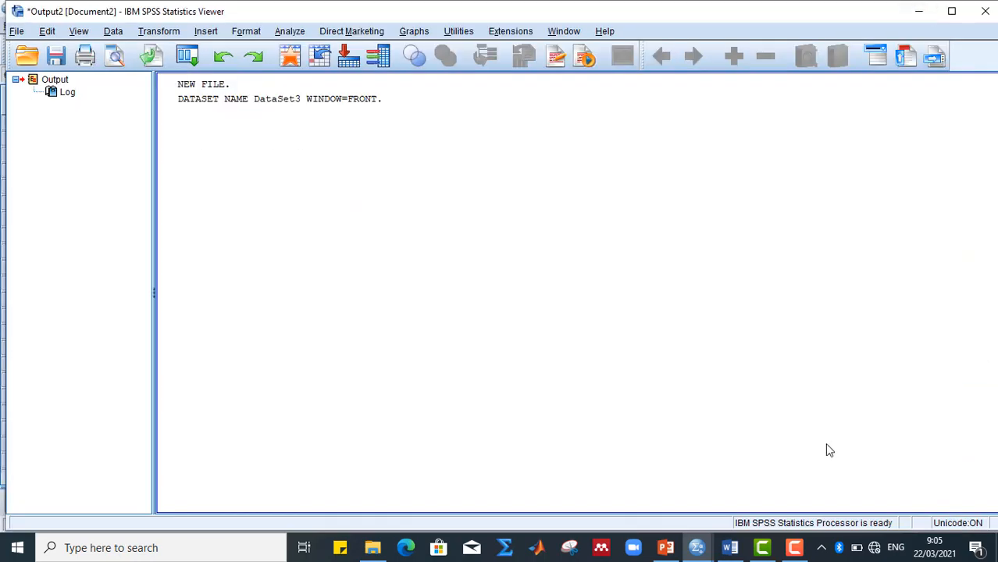
mouse_move(712, 553)
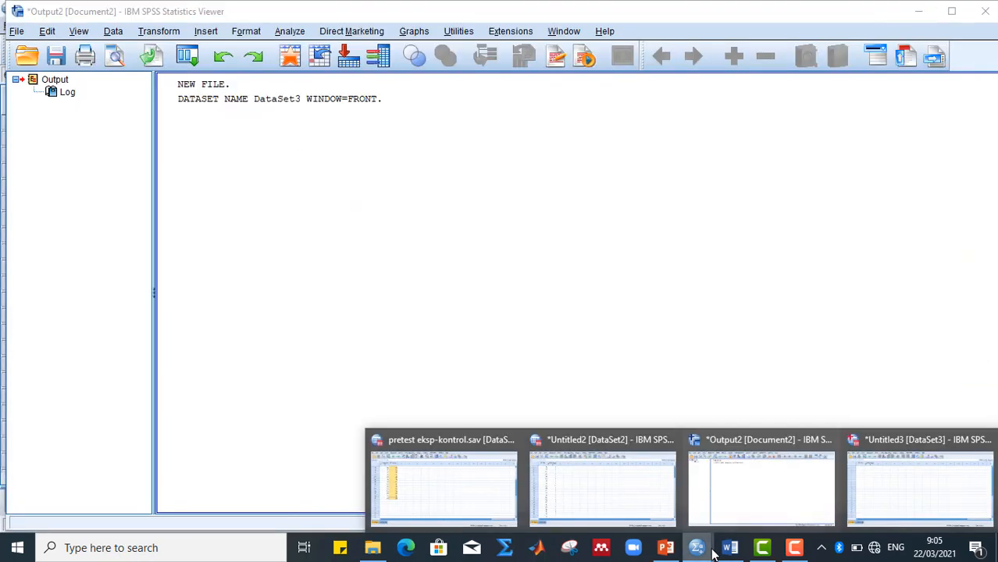
left_click(784, 477)
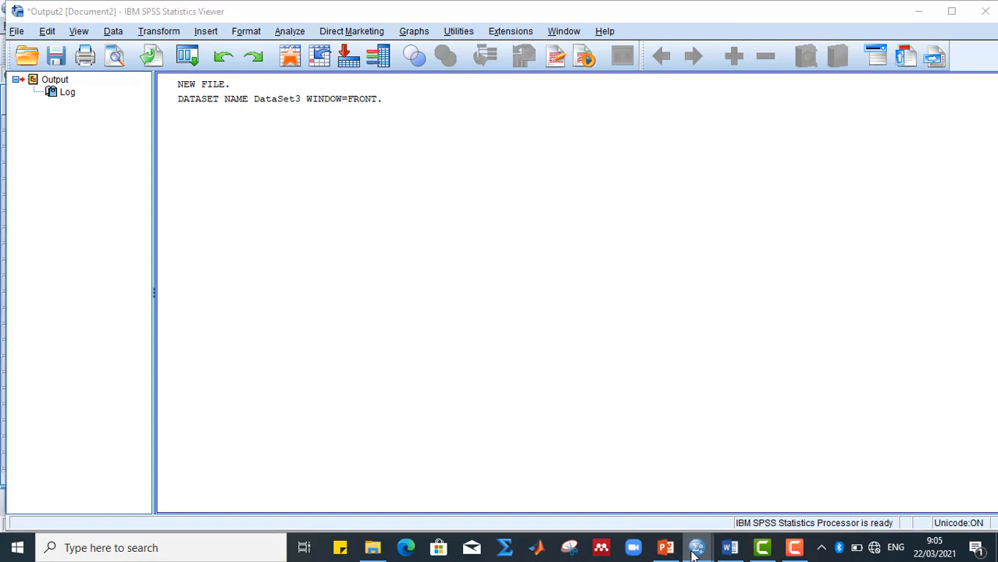
mouse_move(693, 552)
left_click(645, 508)
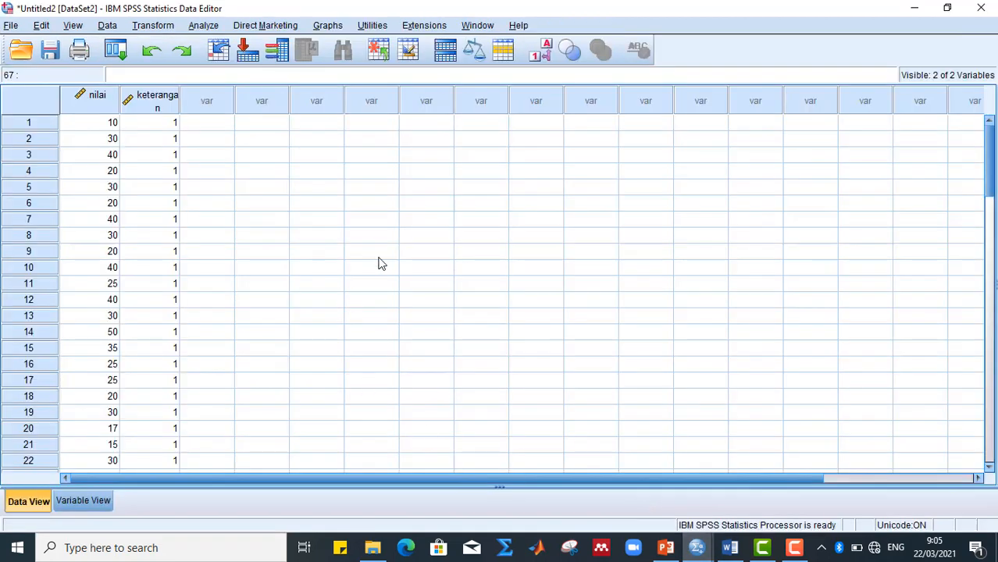
- Examine the nilai scores coded 1 and those coded 2 in keterangan, including where group 2 starts
left_click_drag(107, 121, 98, 425)
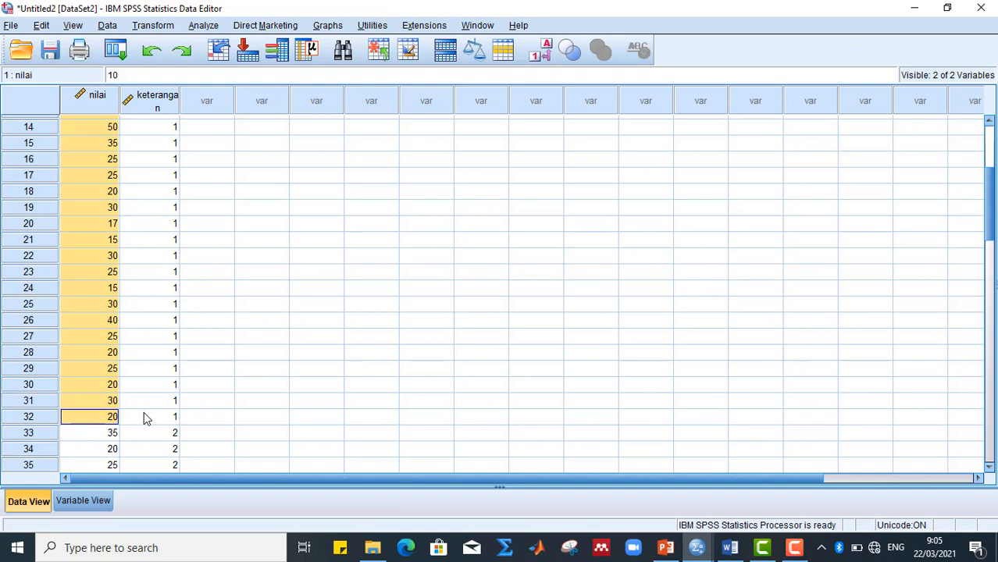
left_click_drag(93, 430, 89, 384)
left_click_drag(37, 72, 84, 125)
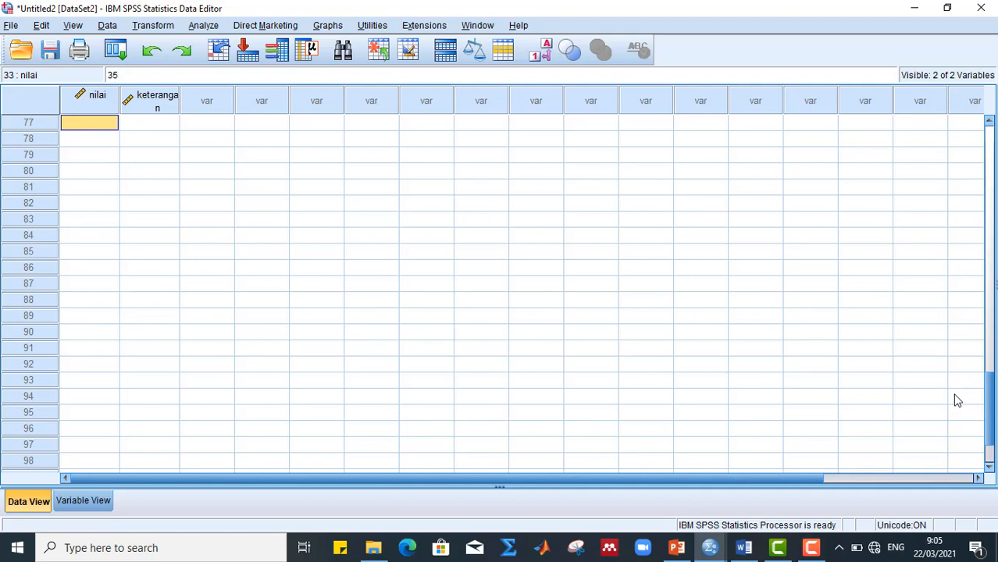
left_click_drag(995, 405, 852, 260)
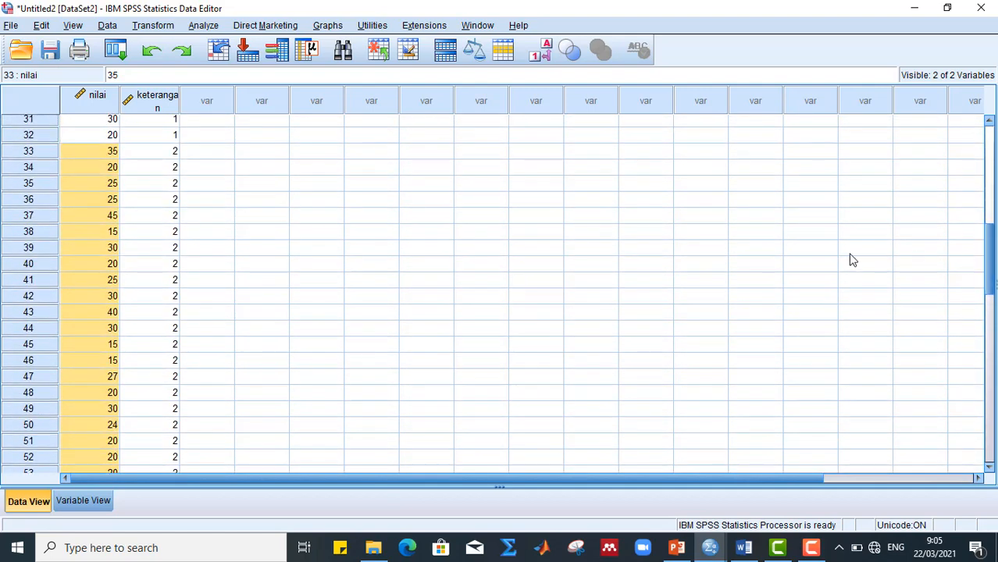
left_click(166, 151)
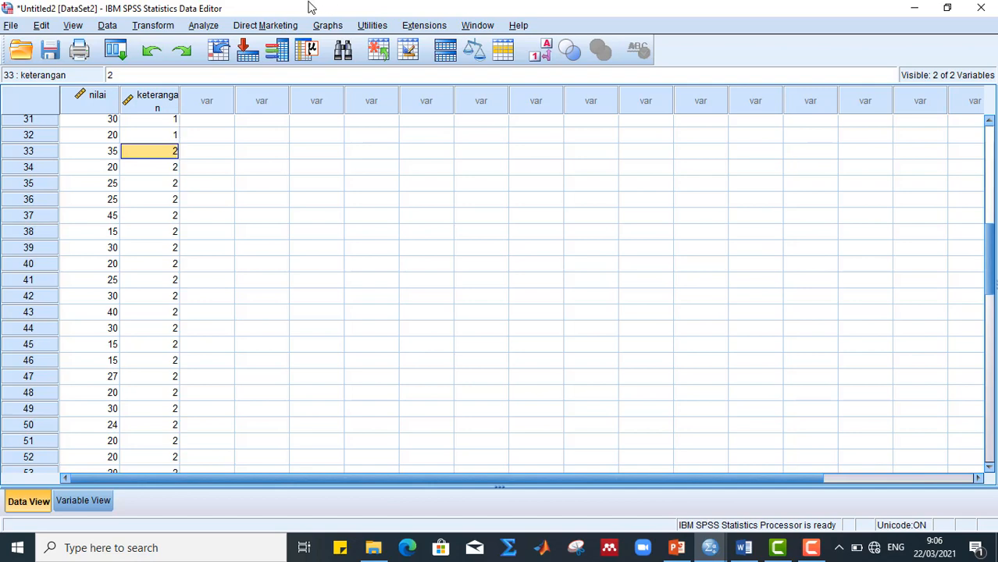
- Start an Explore analysis and clear nilai from its dependent list and keterangan from its factor list
left_click(207, 27)
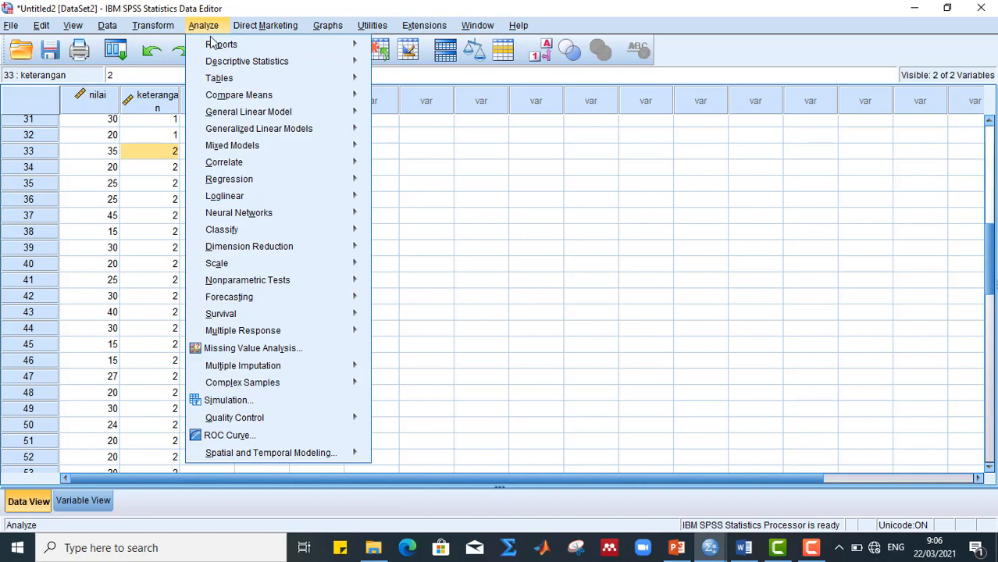
mouse_move(224, 65)
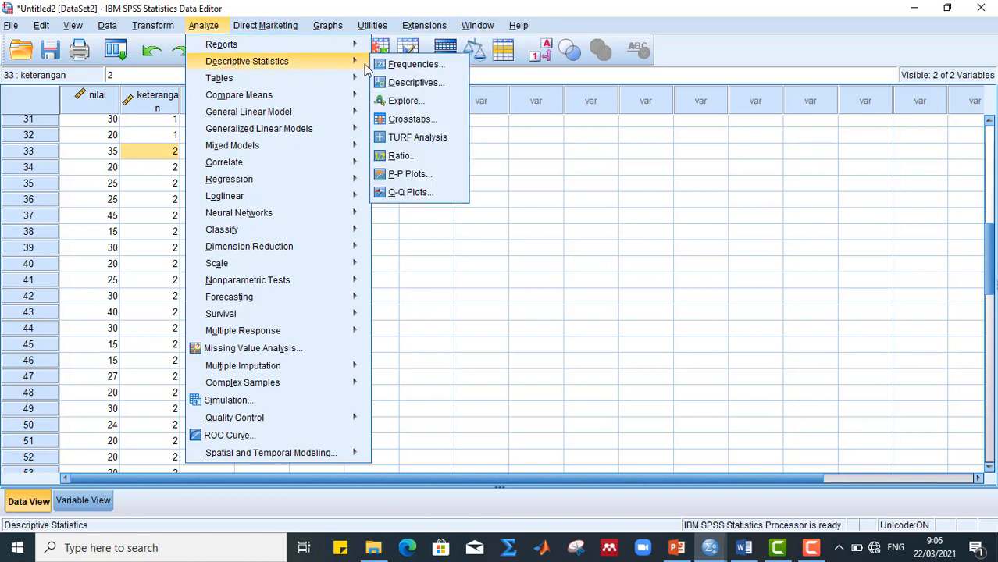
left_click(403, 101)
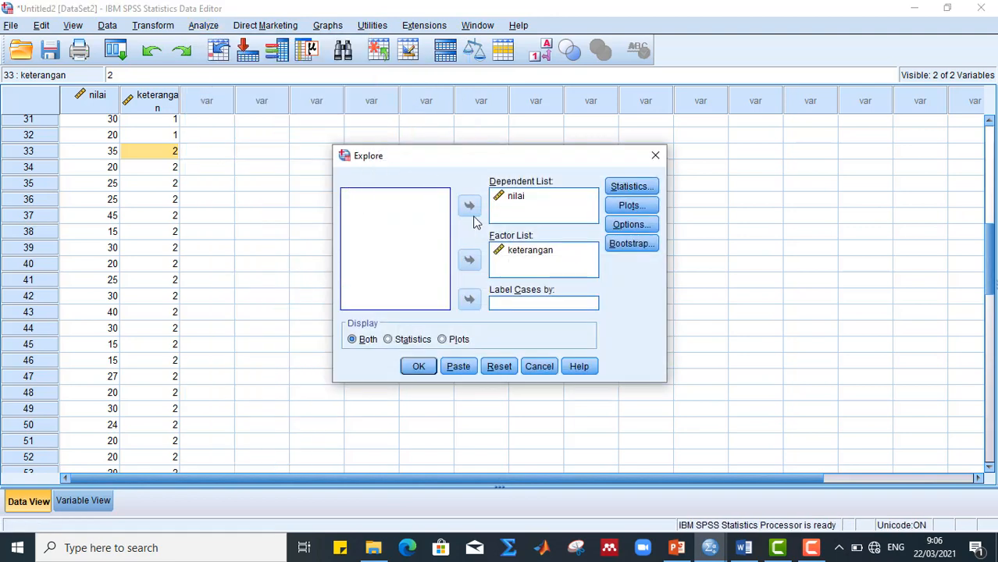
left_click(504, 203)
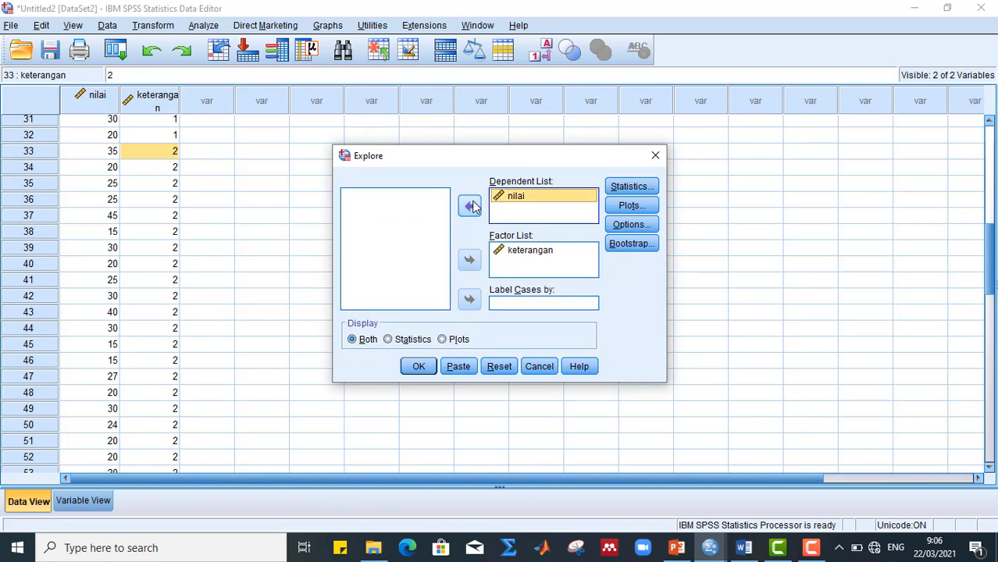
left_click(469, 207)
left_click(534, 252)
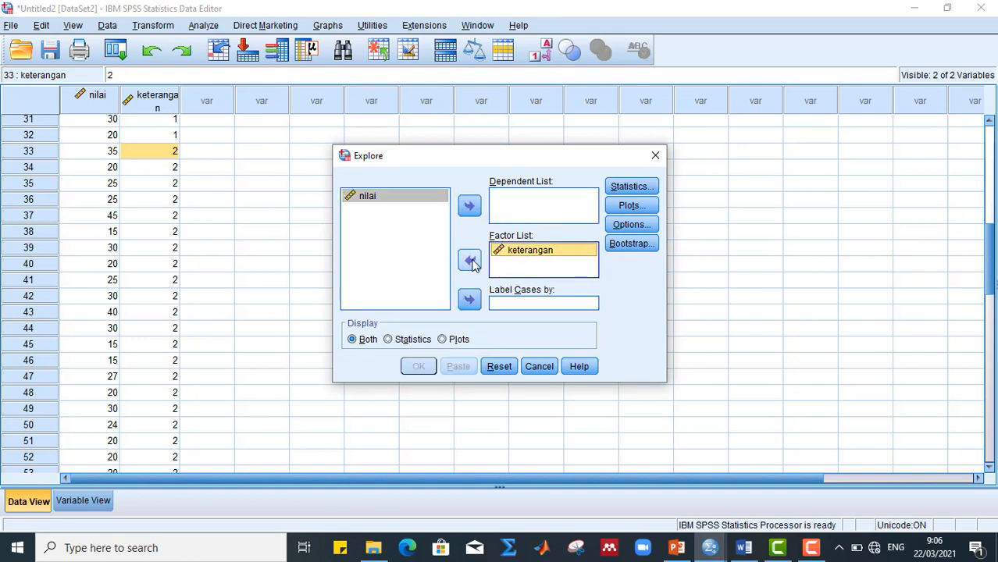
left_click(470, 262)
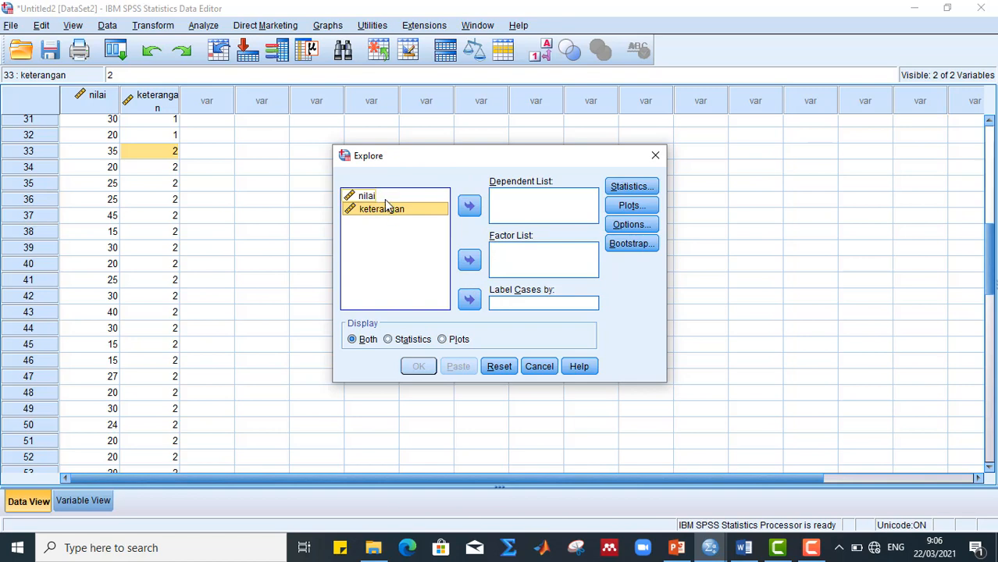
- Assign nilai as the dependent variable and keterangan as the factor for the Explore analysis
left_click(355, 196)
left_click(469, 206)
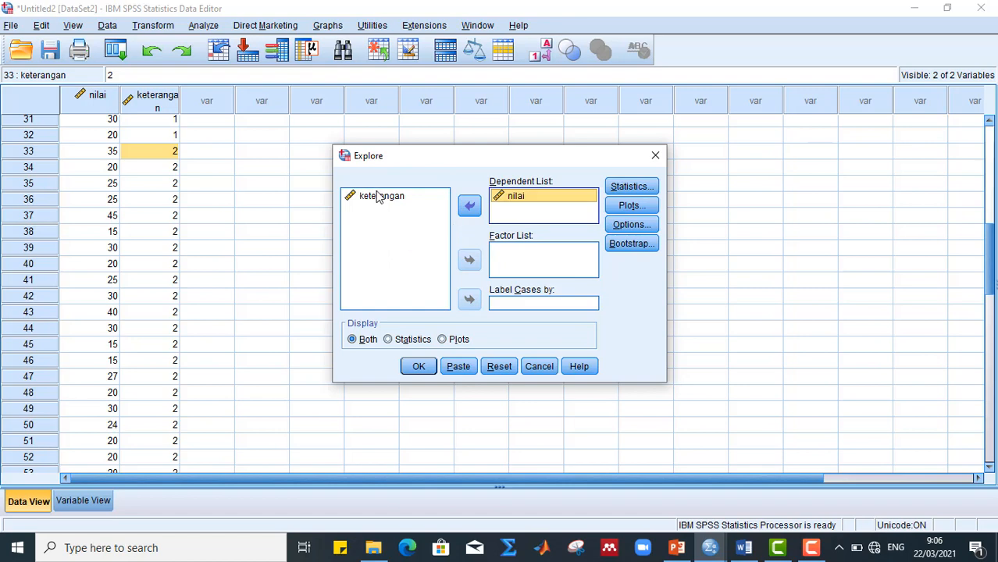
left_click(377, 197)
left_click(468, 262)
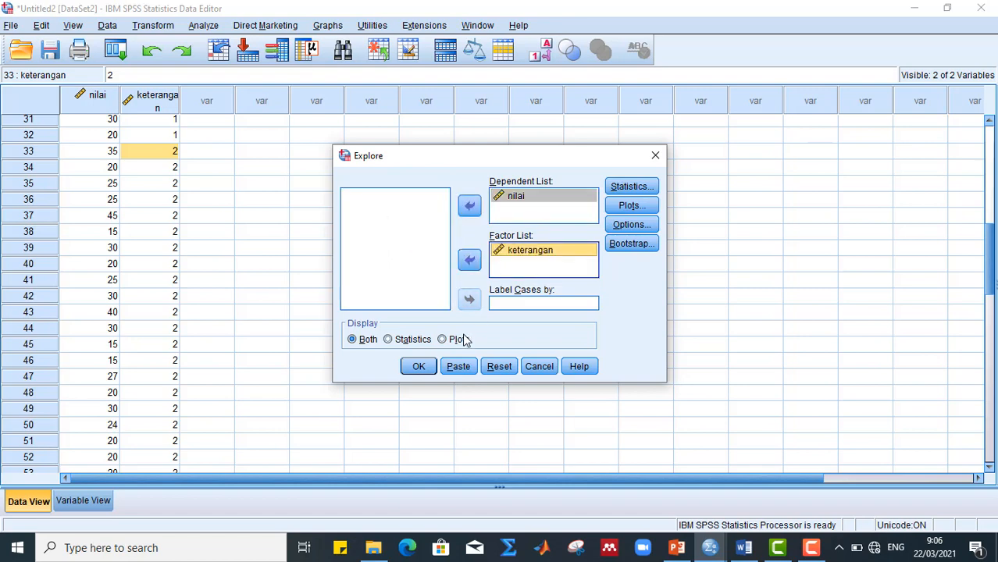
- Include stem-and-leaf, histogram and normality plots with tests in the plot options, and run the Explore analysis
left_click(634, 209)
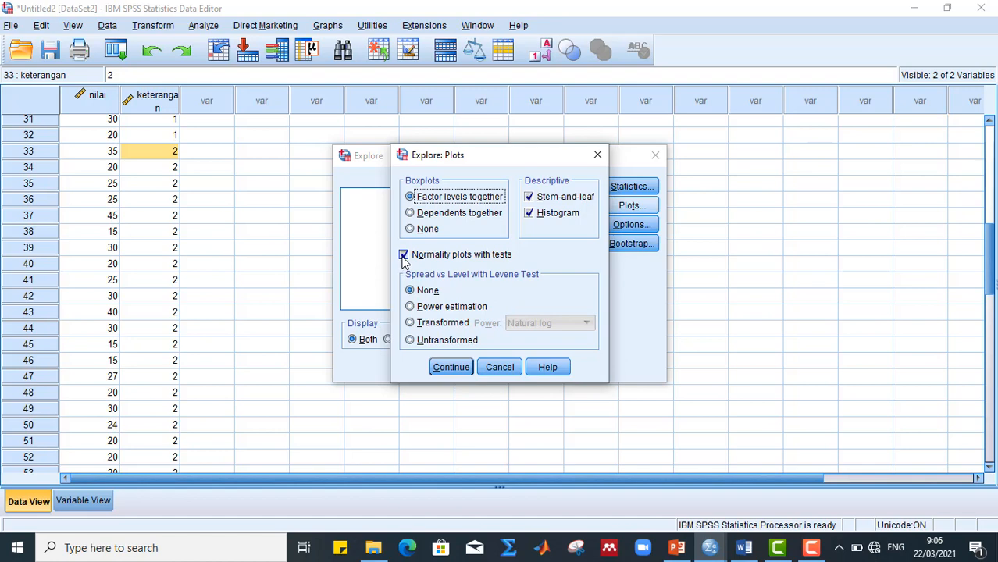
left_click(529, 213)
left_click(452, 369)
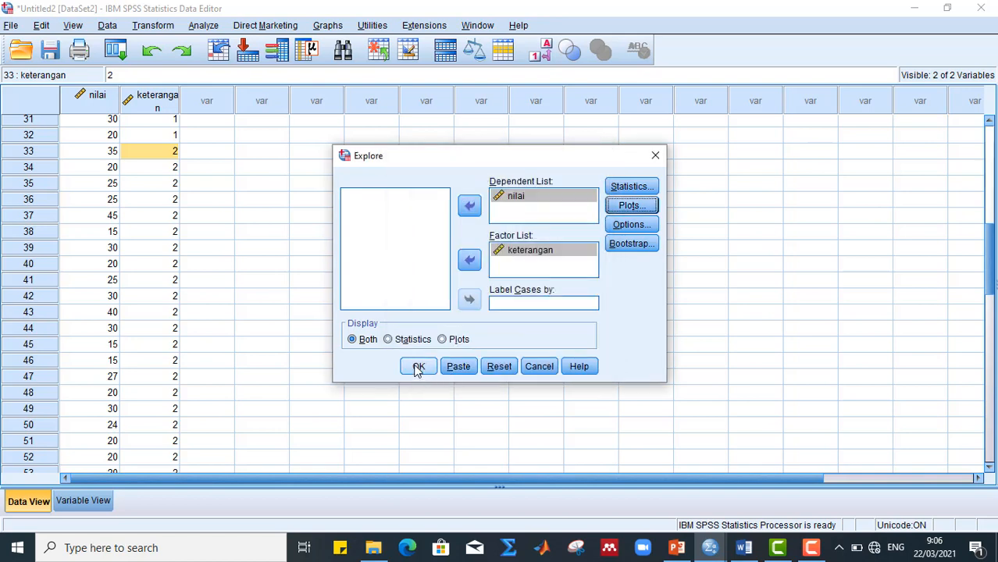
left_click(420, 367)
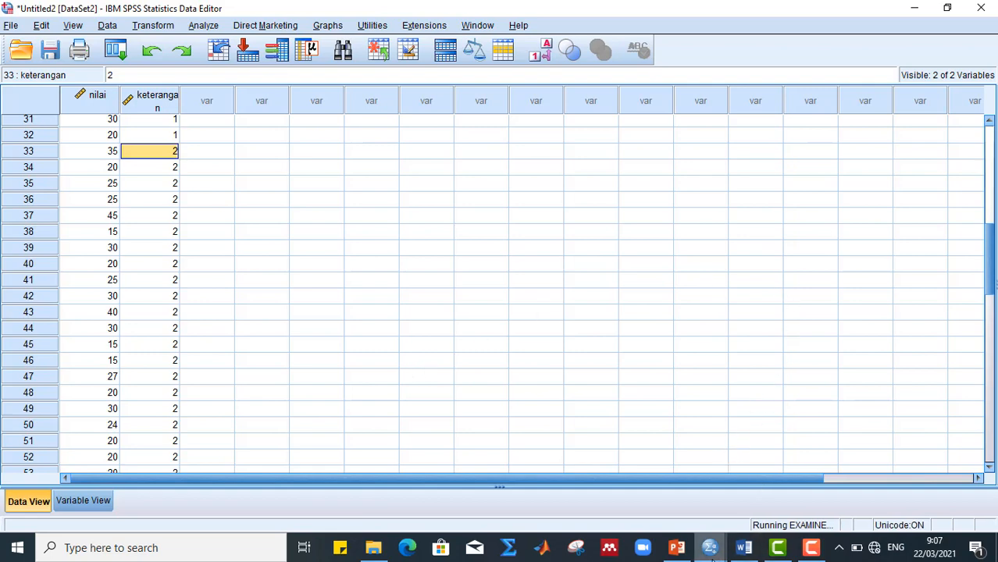
- Bring up the Output2 results and examine the Case Processing Summary, Descriptives and Tests of Normality tables
mouse_move(710, 547)
mouse_move(915, 479)
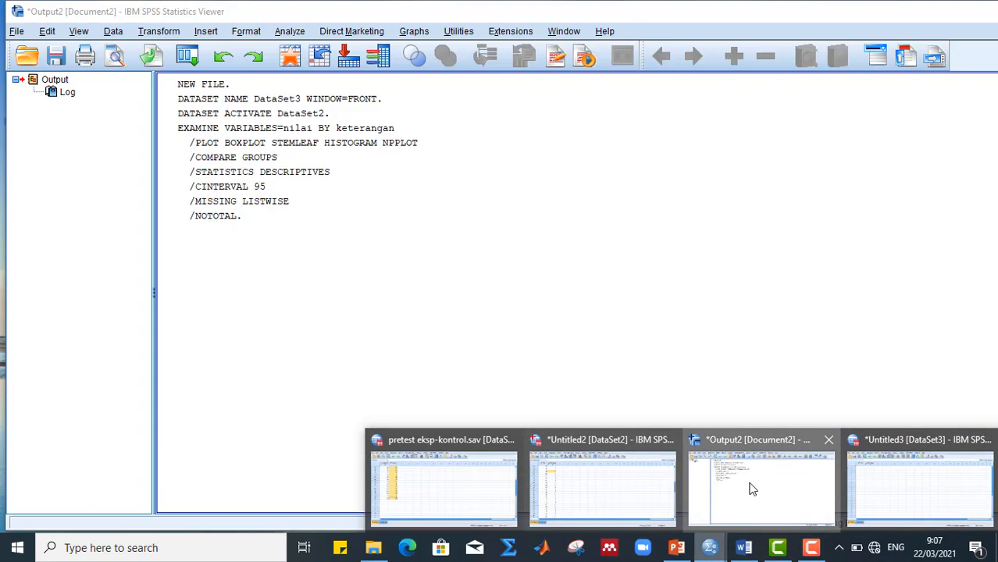
left_click(748, 486)
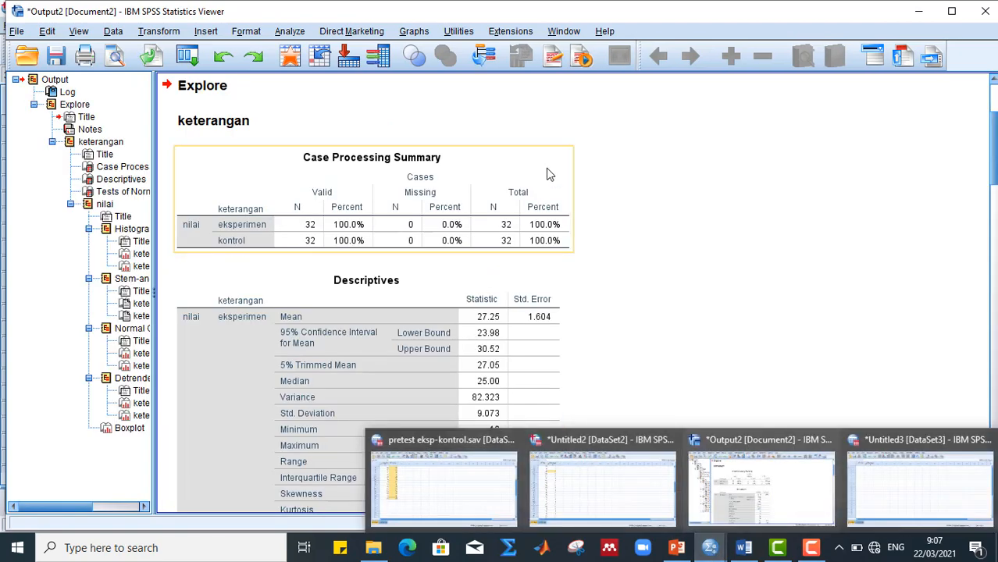
left_click(515, 316)
scroll(507, 314, "down", 3)
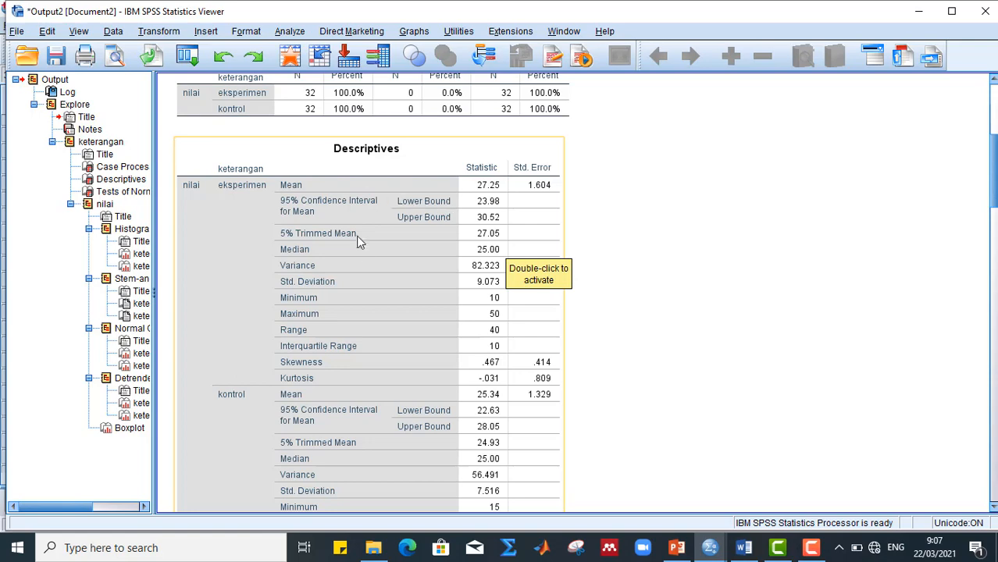
scroll(317, 308, "down", 10)
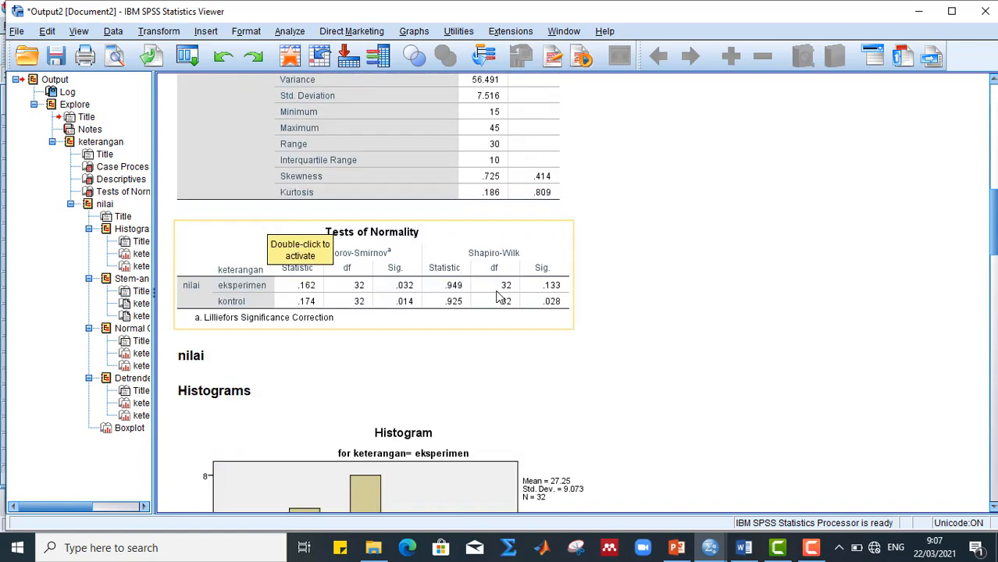
- Copy the Tests of Normality table from the Explore output
left_click(498, 297)
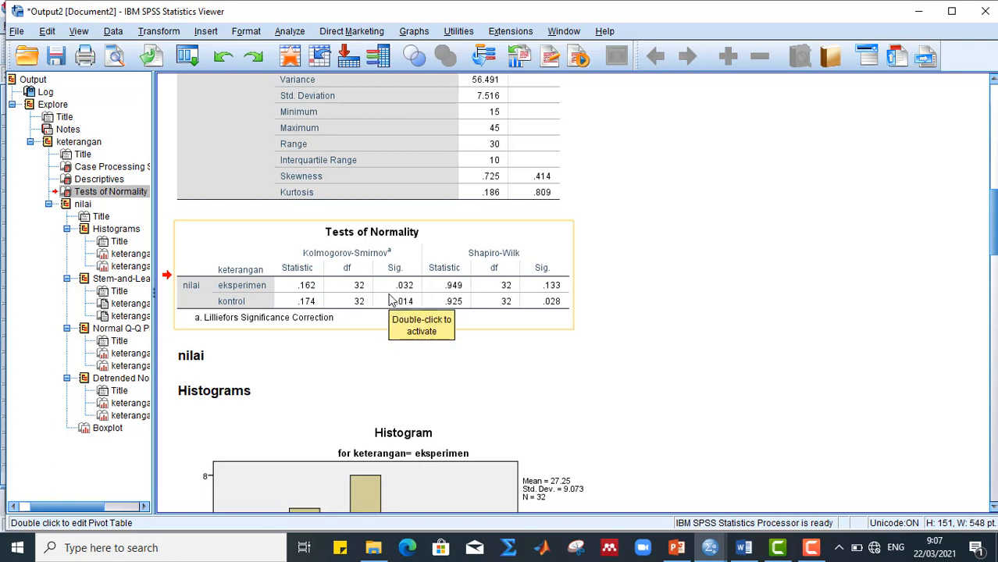
left_click(528, 241)
right_click(528, 240)
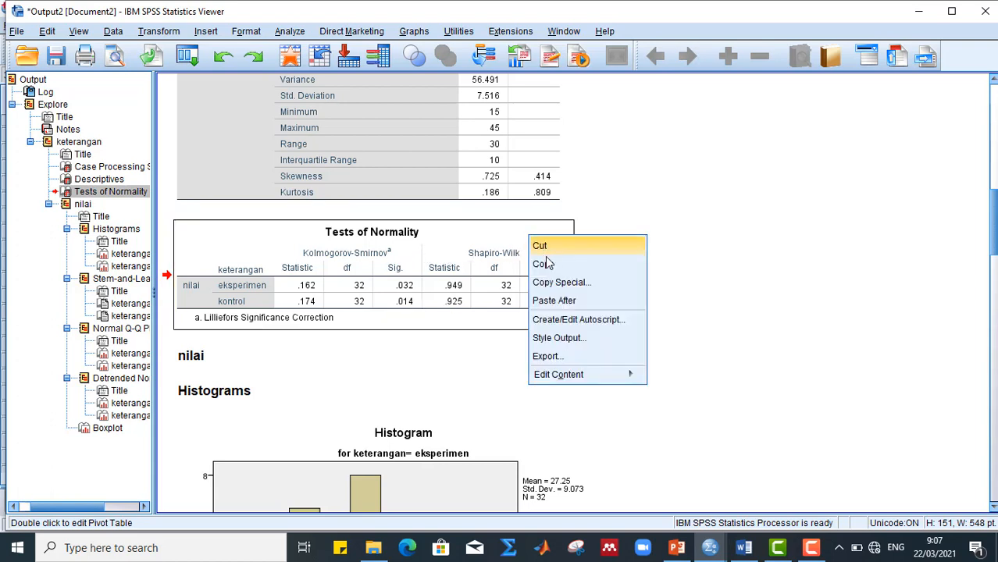
left_click(544, 265)
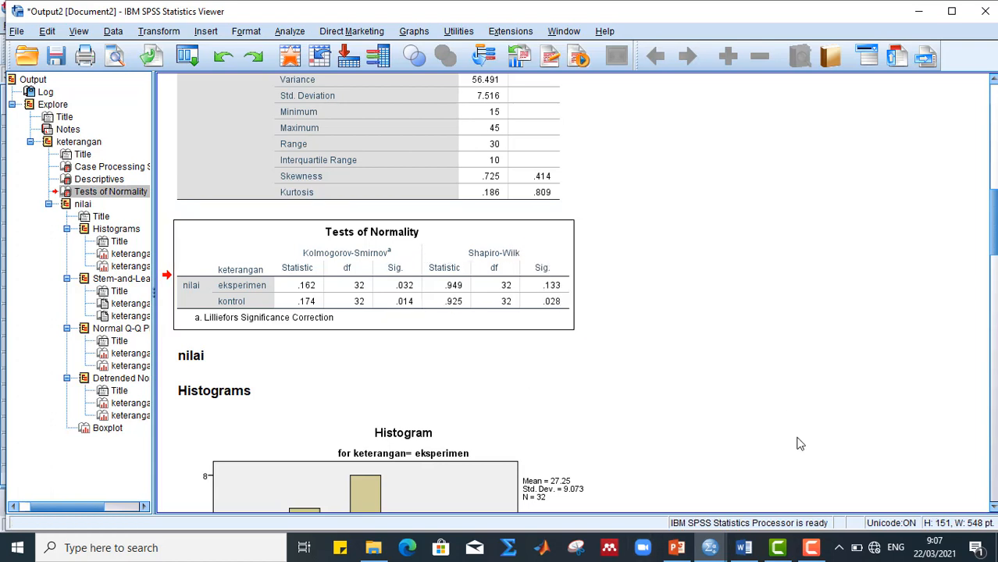
- Switch to Document9 in Word, paste the table beneath Output SPSS, and remove the bullet from the empty line below it
left_click(743, 547)
scroll(677, 310, "down", 3)
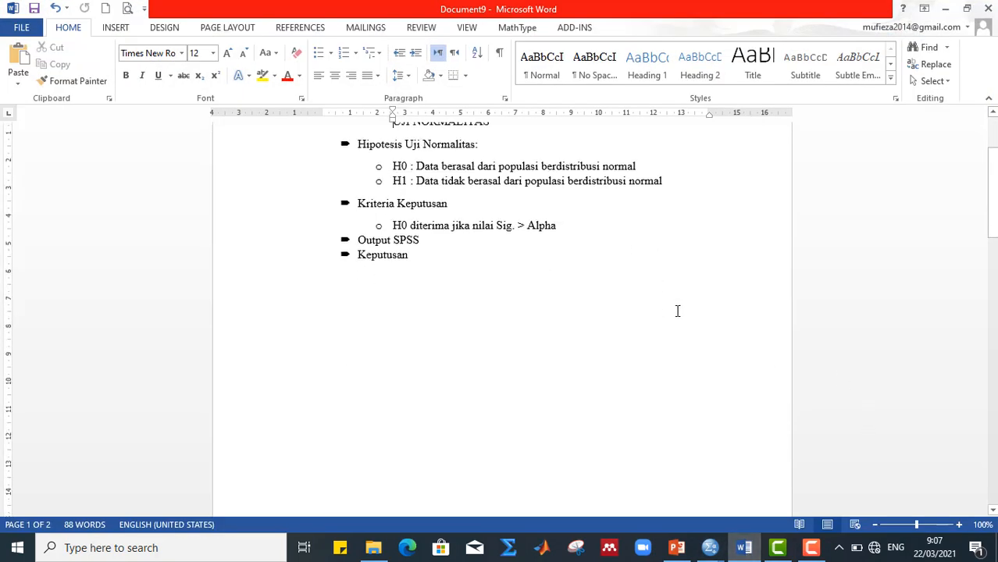
scroll(625, 340, "up", 2)
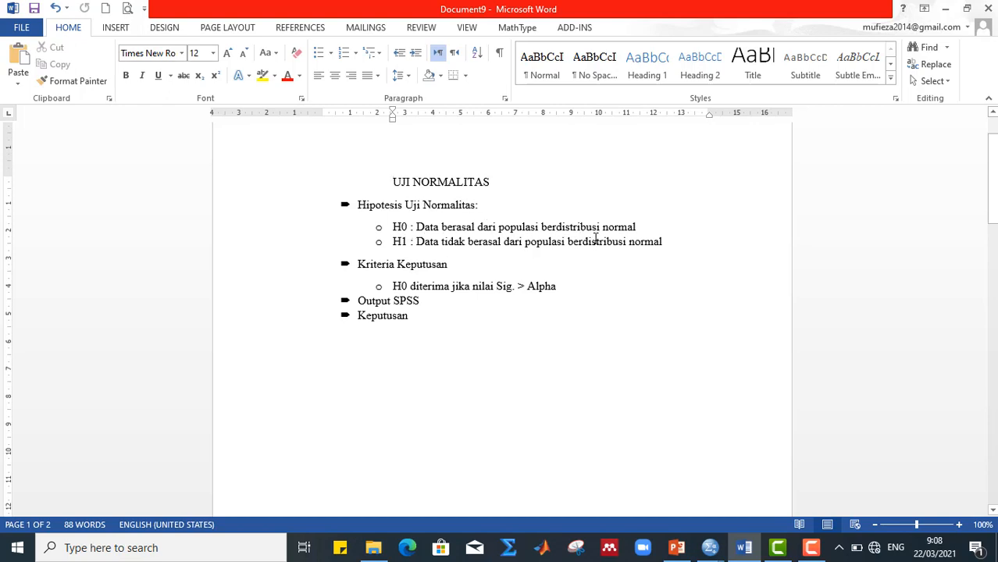
left_click(422, 301)
key("Return")
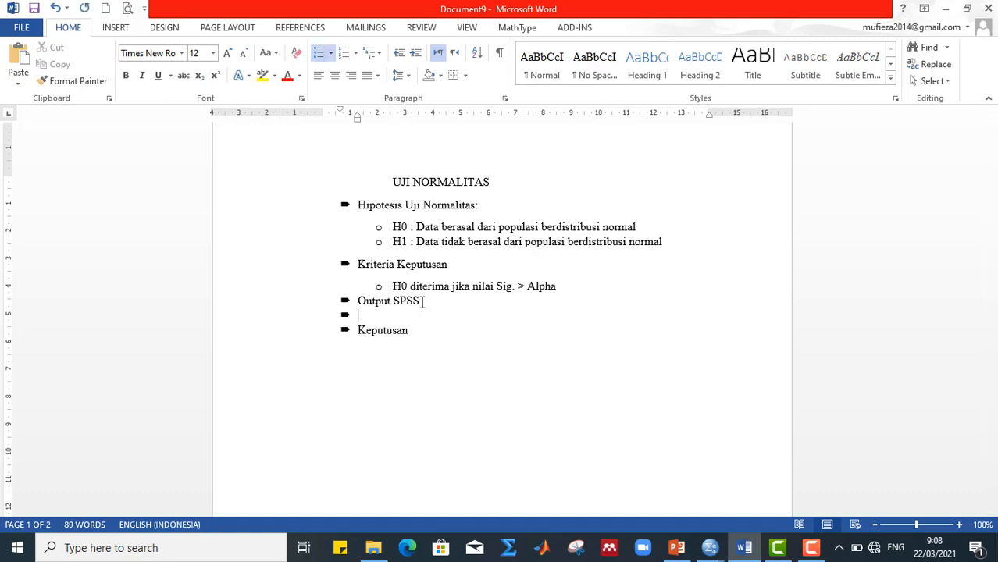
key("BackSpace")
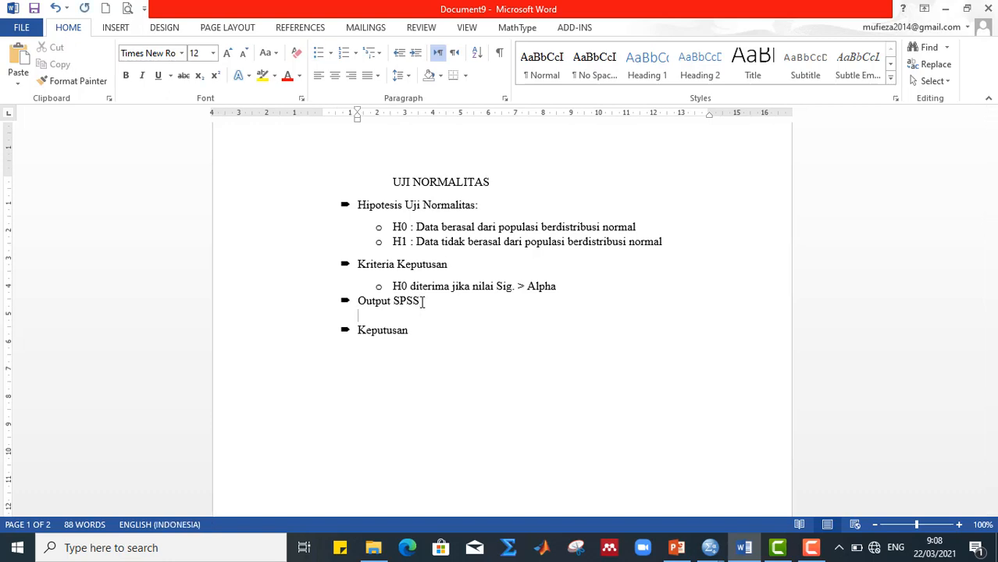
key("ctrl+v")
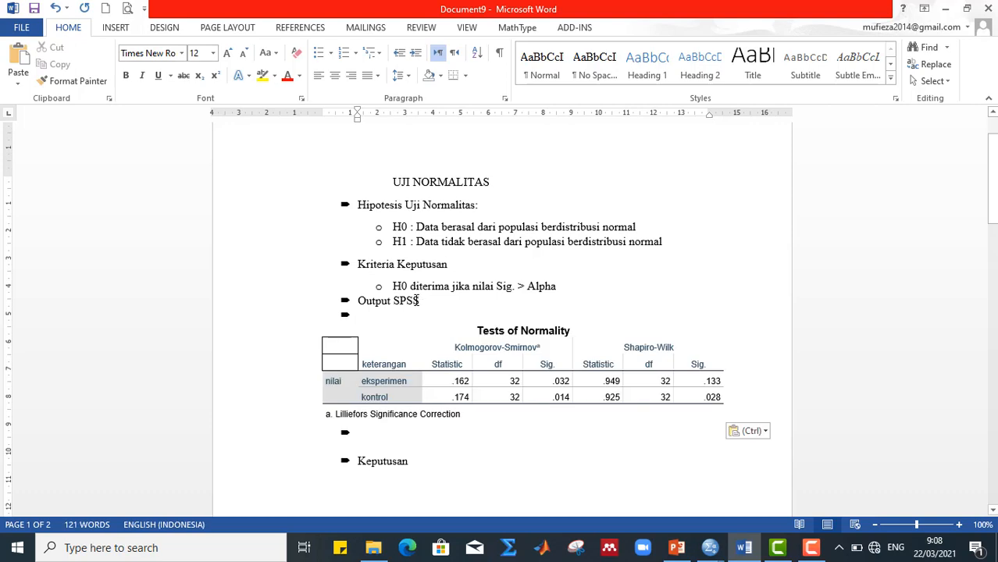
left_click(375, 433)
key("BackSpace")
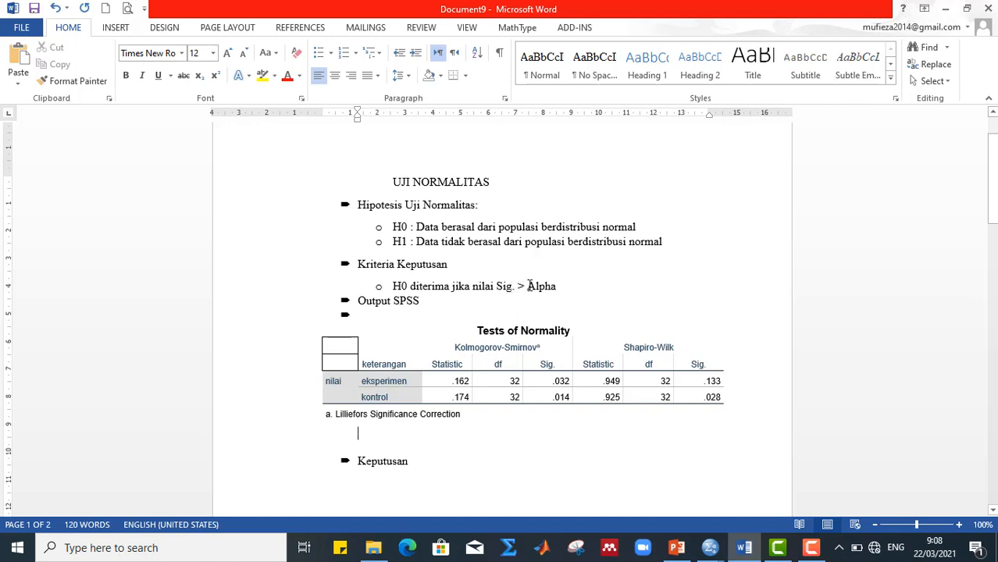
- Add (0,05) after Alpha in the Kriteria Keputusan line and delete the empty line above Keputusan
scroll(479, 325, "down", 1)
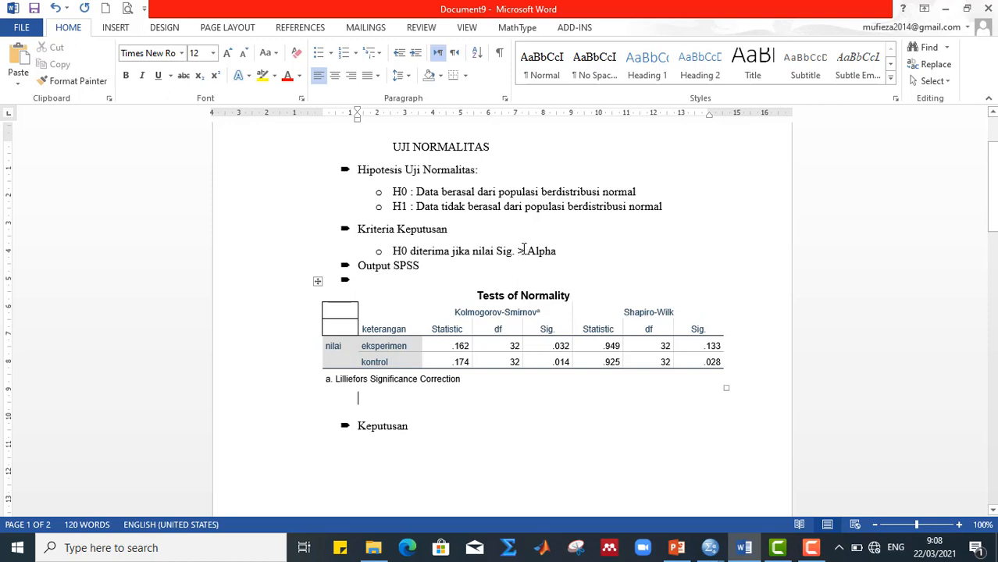
left_click(562, 254)
type("(0,05")
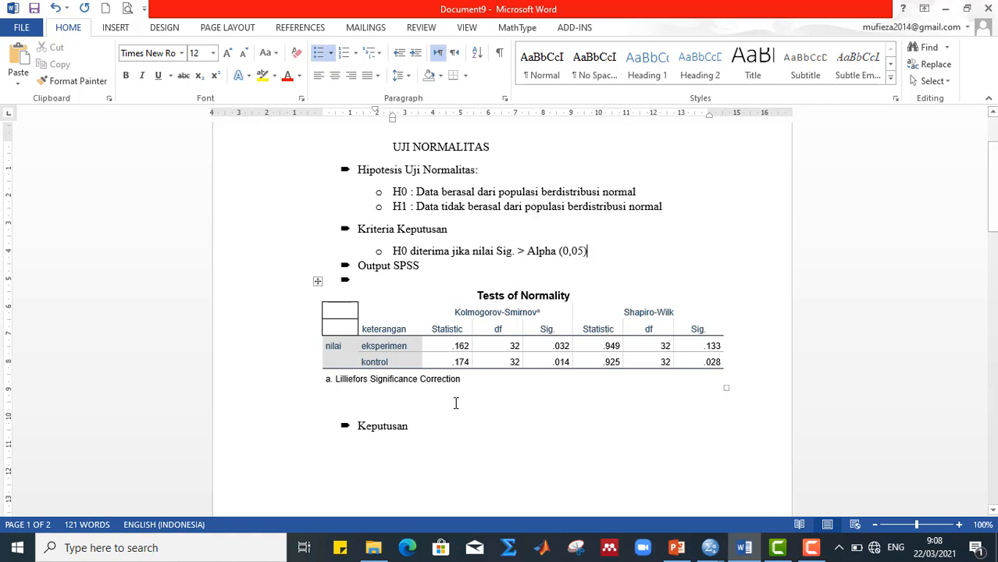
left_click(383, 408)
key("Delete")
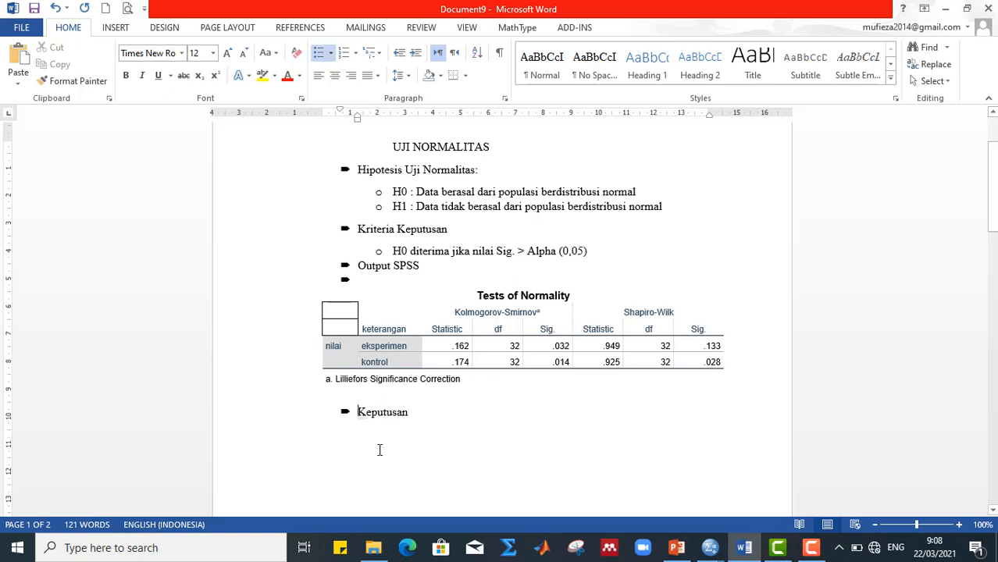
- Write under Keputusan: "Kelompok eksperimen, nilai sig. uji Kolmogorov-Smirnov adalah 0,032<0,05 maka H0 ditolak."
left_click(365, 432)
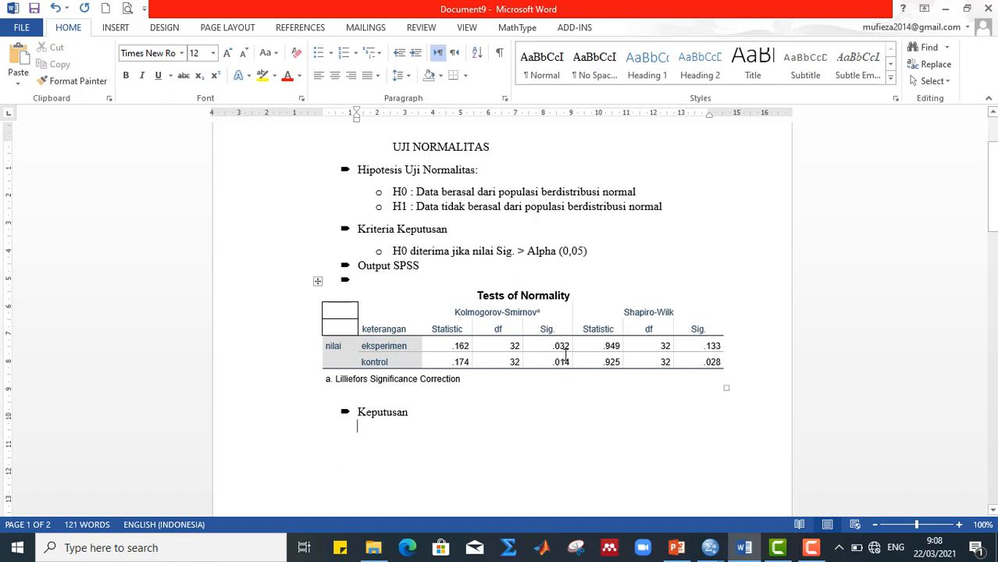
type("Kelompok eksperimen, nilai sig. uji")
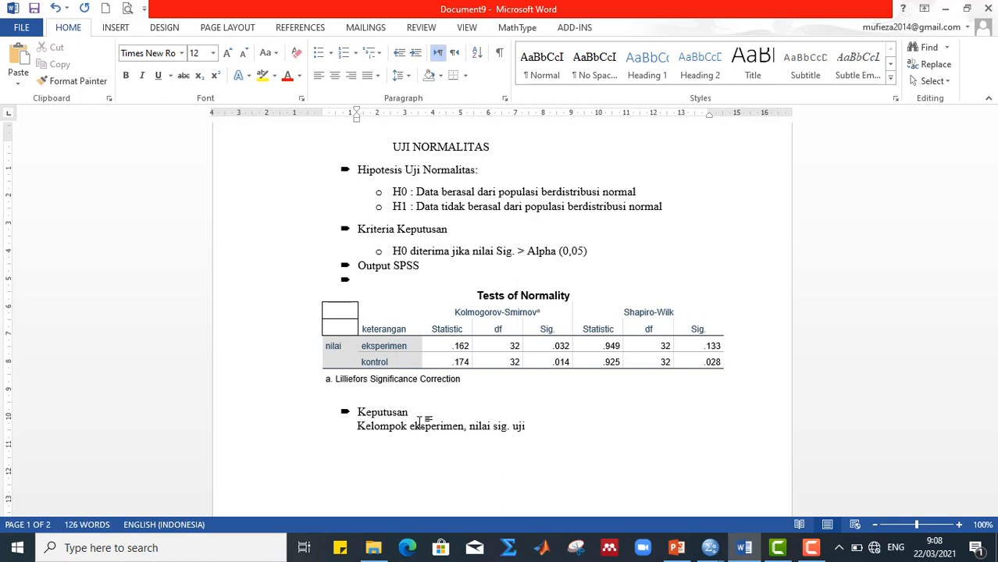
type("Kolmogorov-Smirnov adalah ")
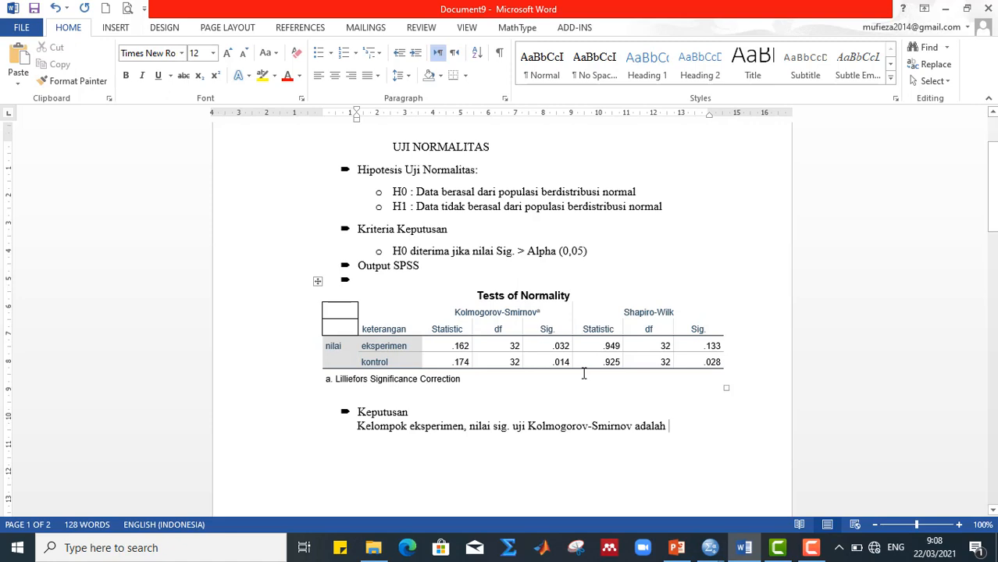
type("0,032<")
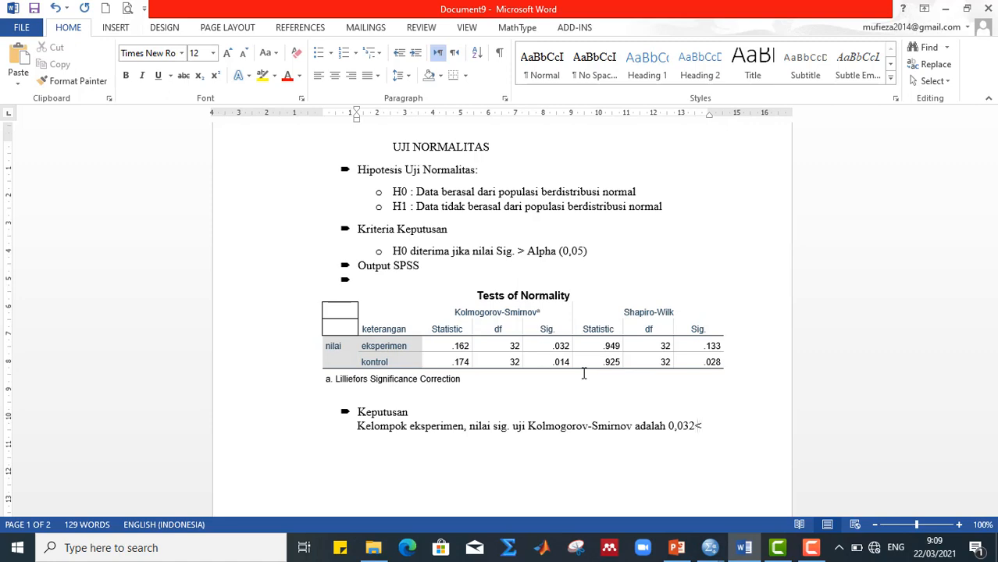
type("0,032<0,05")
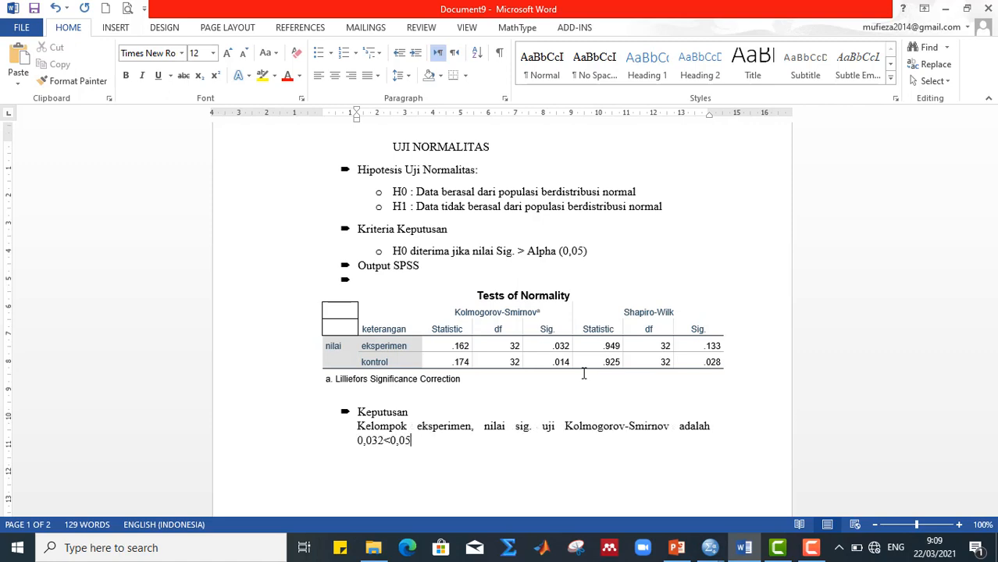
type(" maka H0 ditolak")
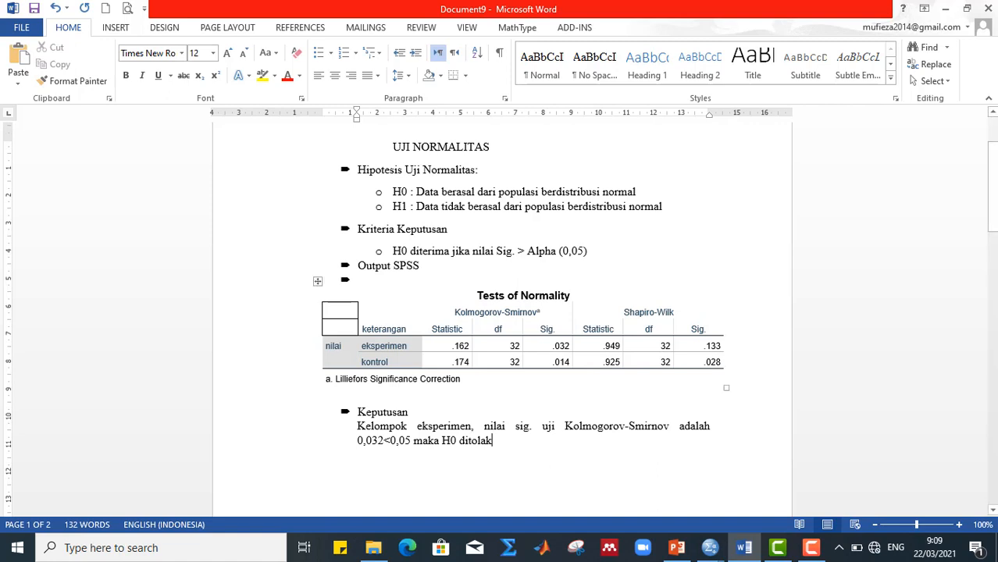
type(". ")
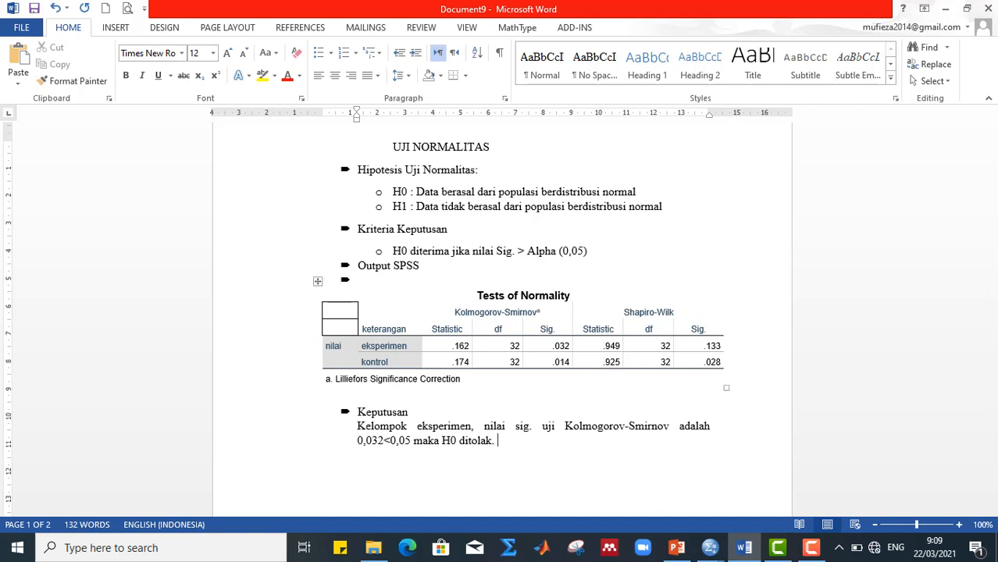
- Append to the Keputusan paragraph: "Berdasarkan uji tersebut data tidak berdistribusi normal"
type("be")
type("rdasarkannu")
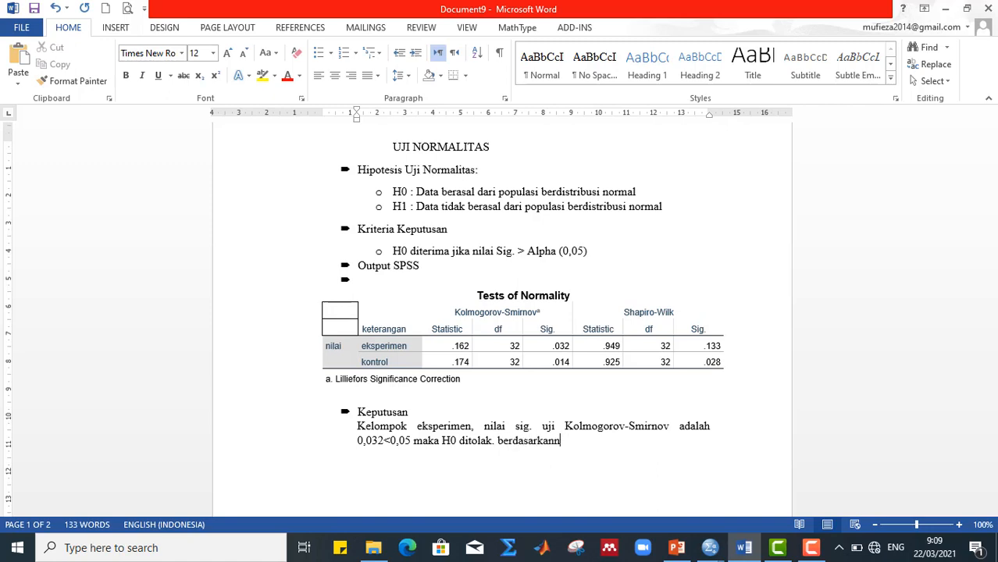
type(" uji")
type(" terseb")
type("ut da")
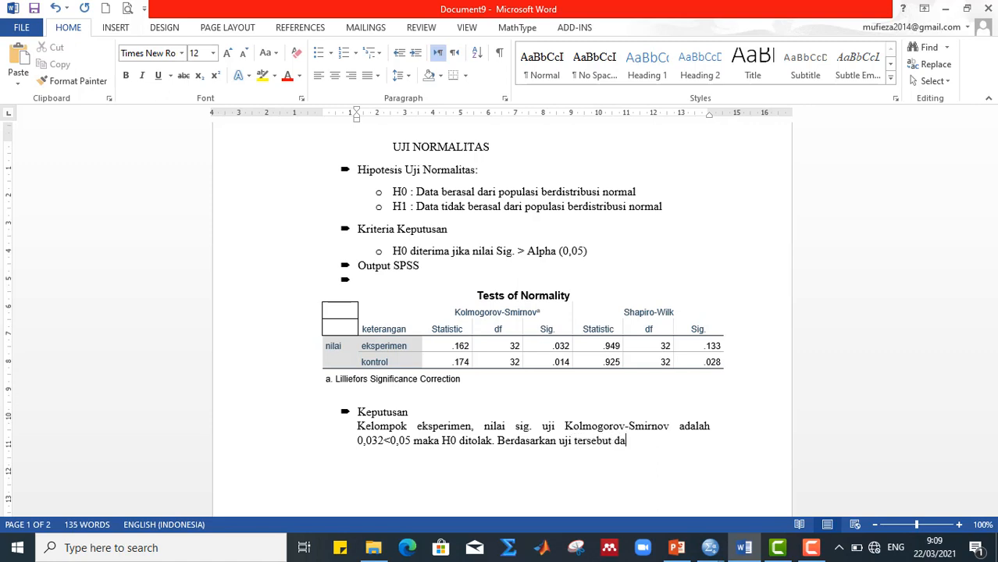
type("ta tidak berdistri")
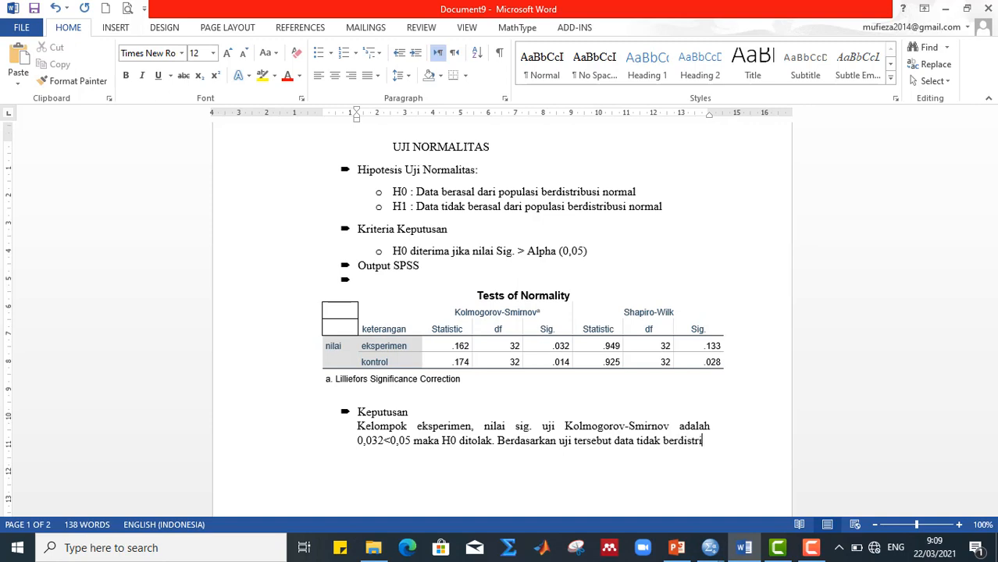
type("busi normal")
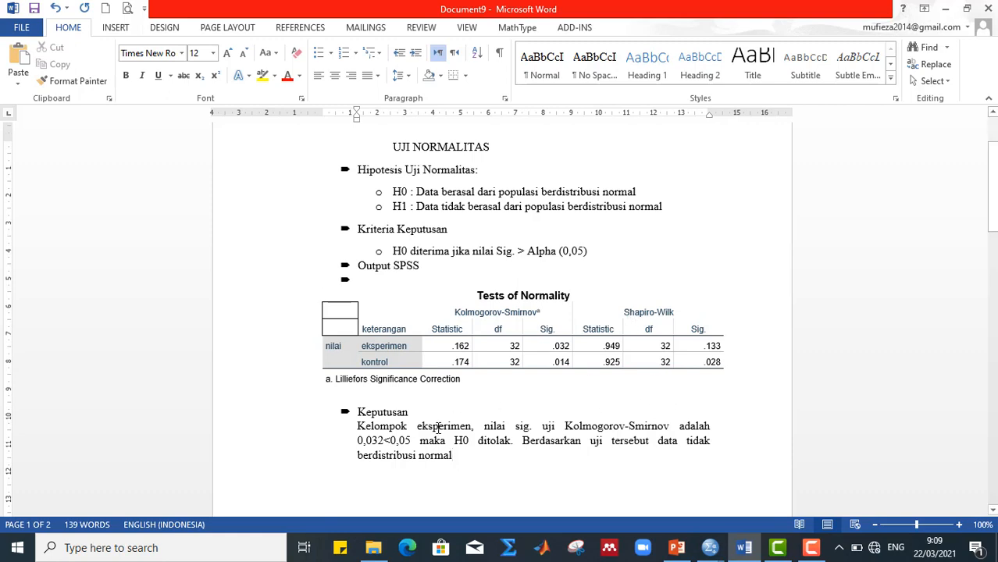
scroll(525, 407, "down", 1)
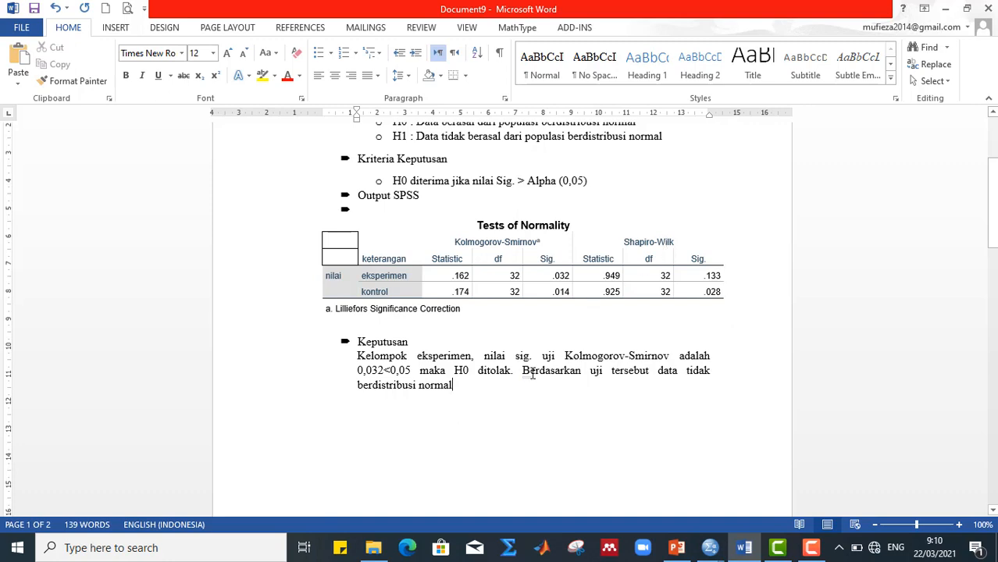
scroll(532, 374, "down", 1)
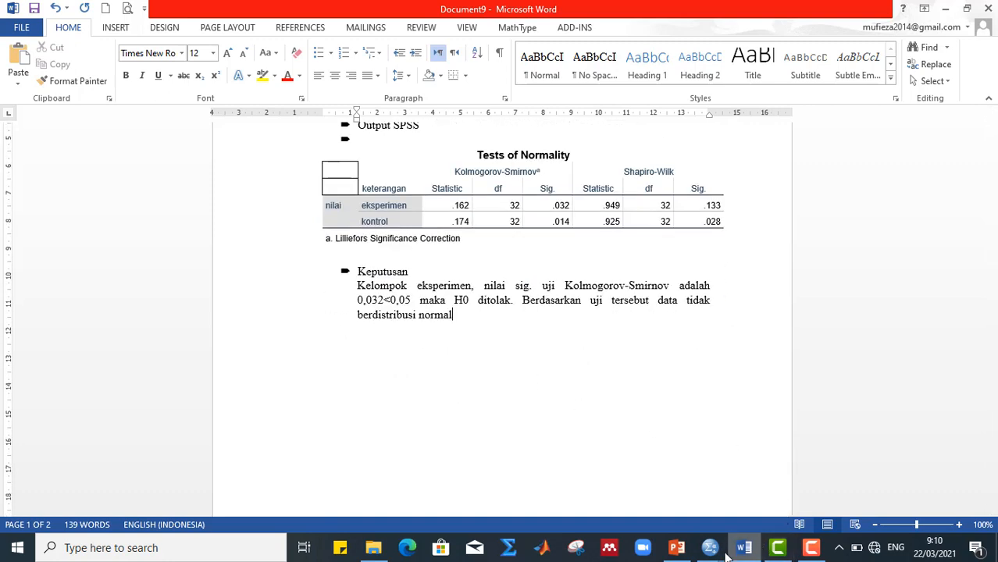
- Switch to the Untitled2 [DataSet2] data editor in SPSS and open the One-Way ANOVA analysis
mouse_move(711, 552)
mouse_move(796, 491)
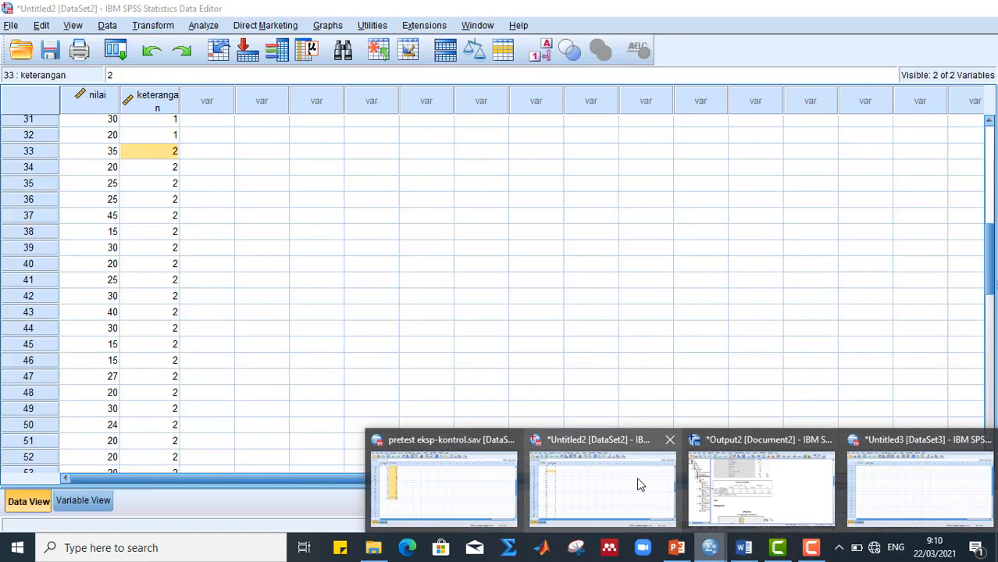
left_click(636, 477)
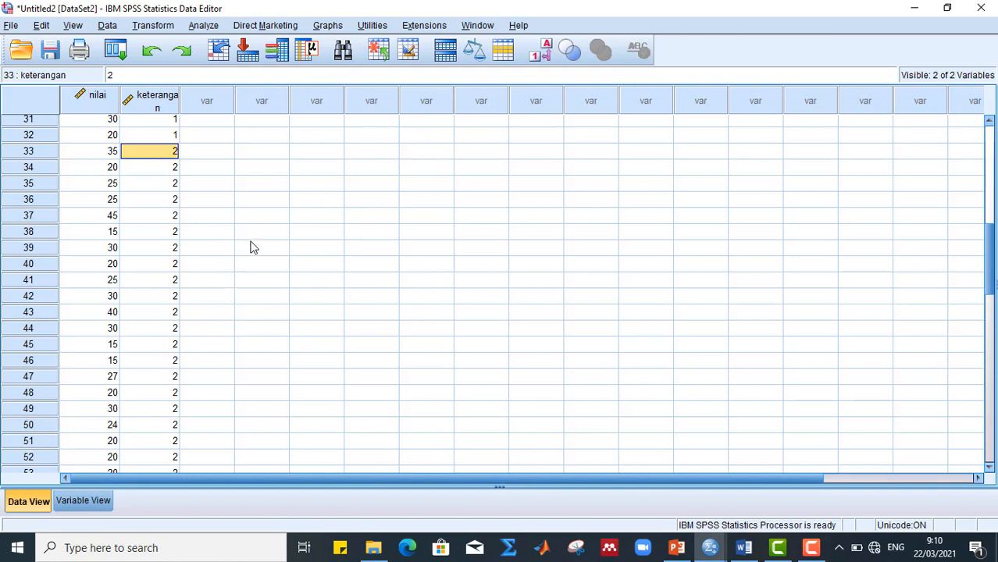
left_click(206, 26)
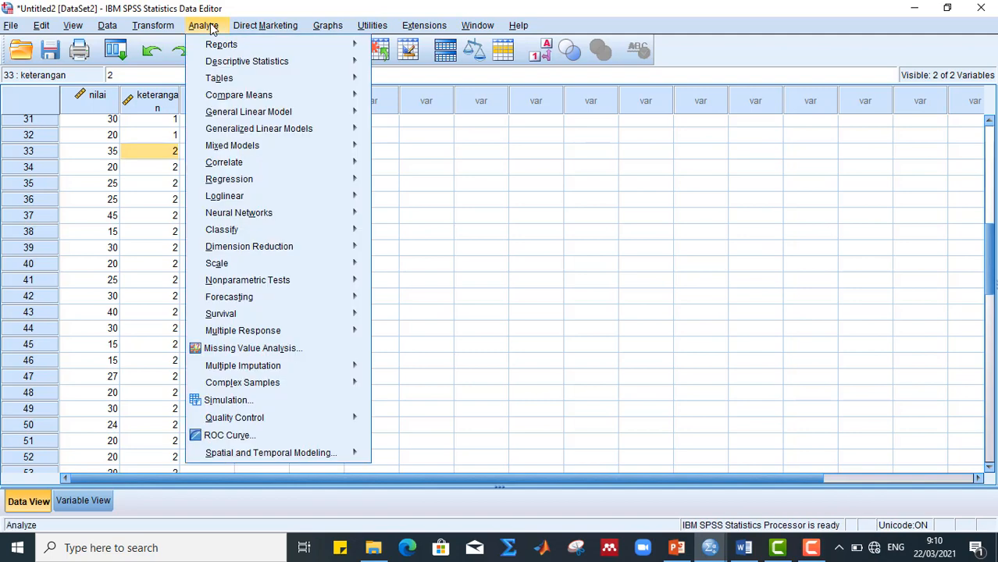
mouse_move(314, 97)
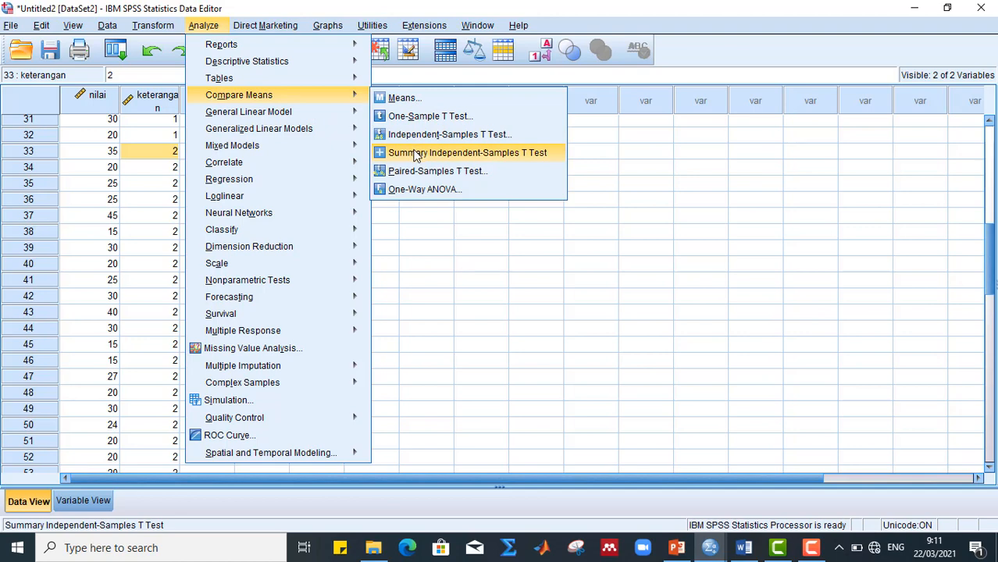
left_click(413, 189)
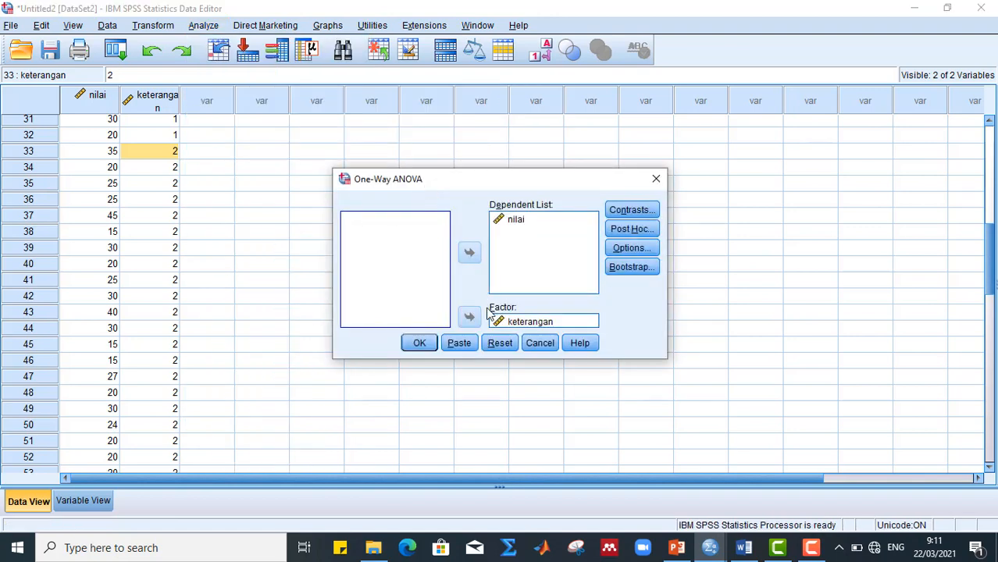
- Clear the One-Way ANOVA variable assignments and reassign nilai as the dependent variable and keterangan as the factor
left_click(508, 224)
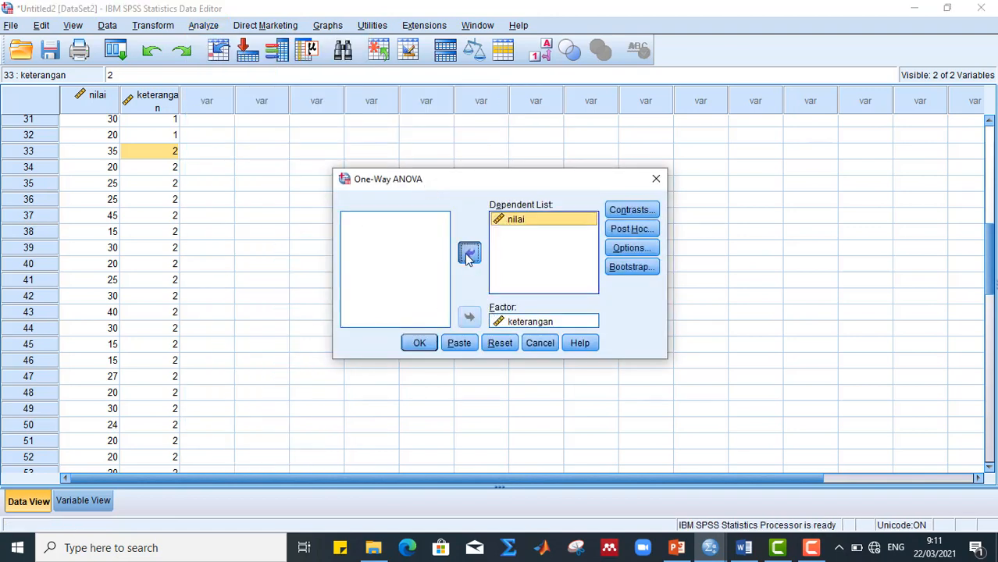
left_click(470, 253)
left_click(524, 322)
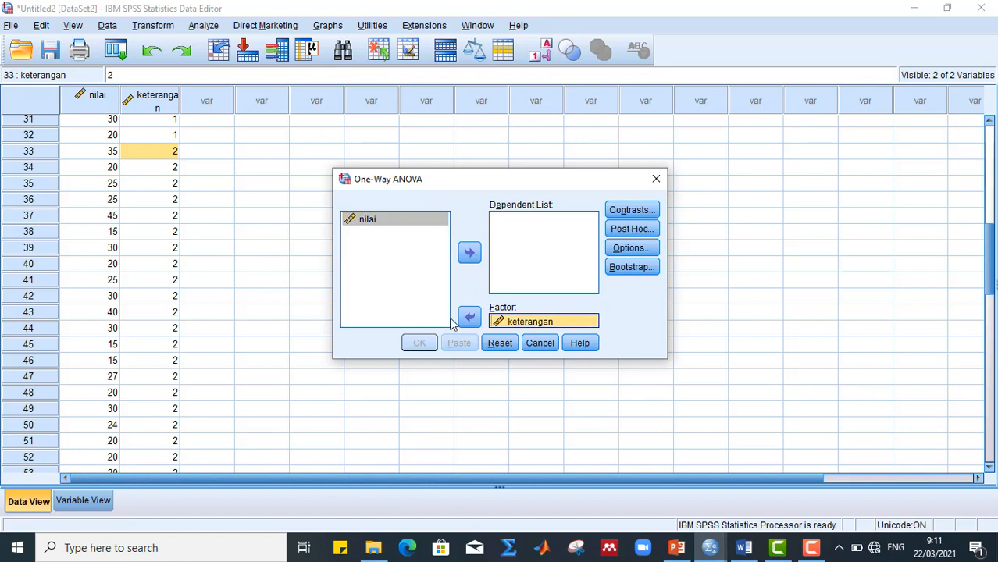
left_click(470, 317)
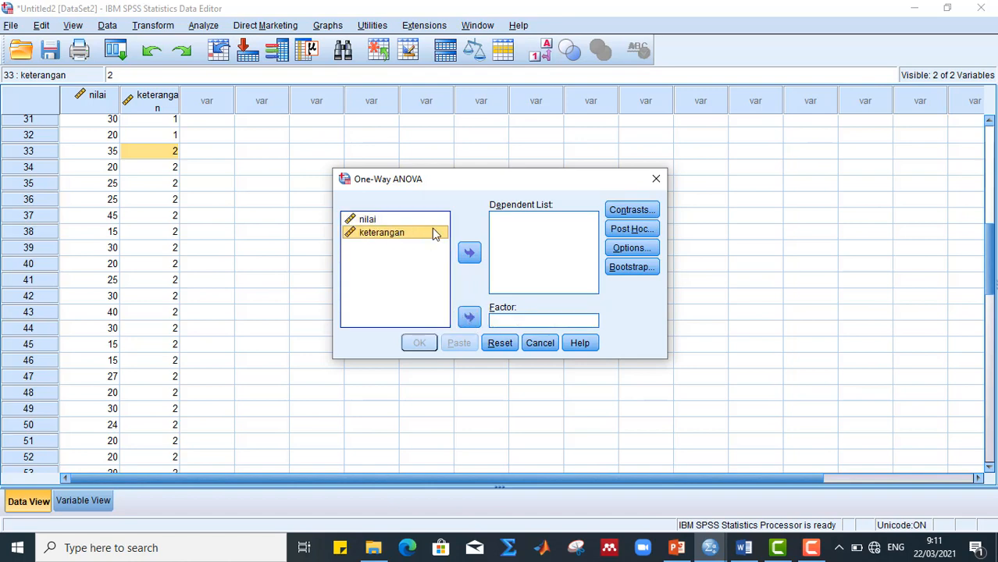
left_click(383, 220)
left_click(469, 255)
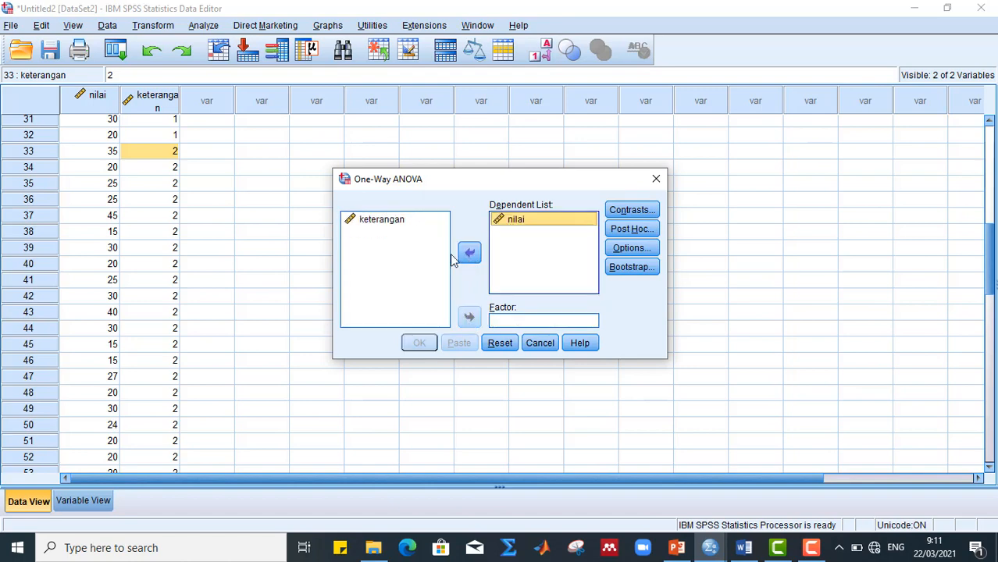
left_click(370, 222)
left_click(469, 316)
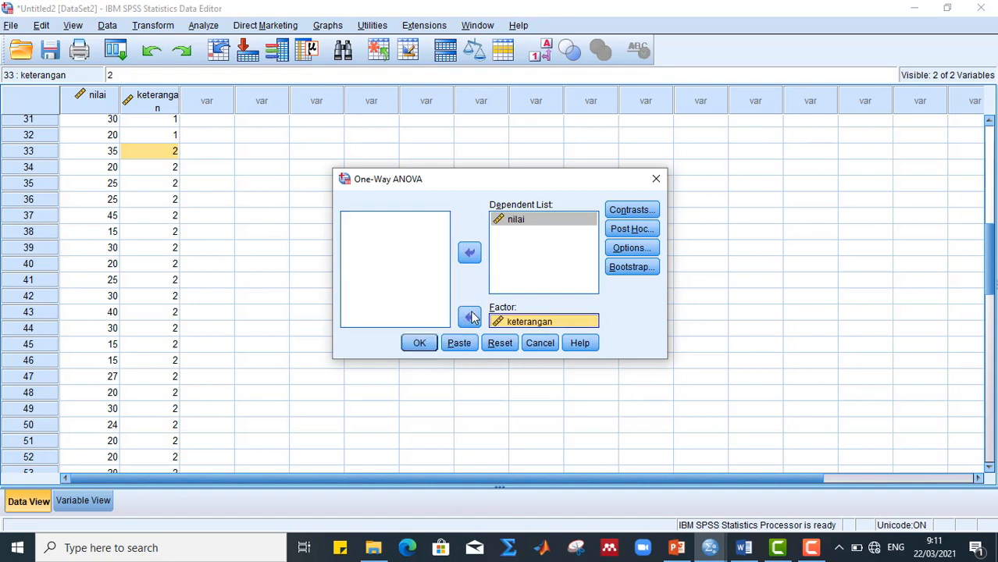
- Run the One-Way ANOVA with the Homogeneity of variance test option and select the Test of Homogeneity of Variances table in the output
left_click(631, 248)
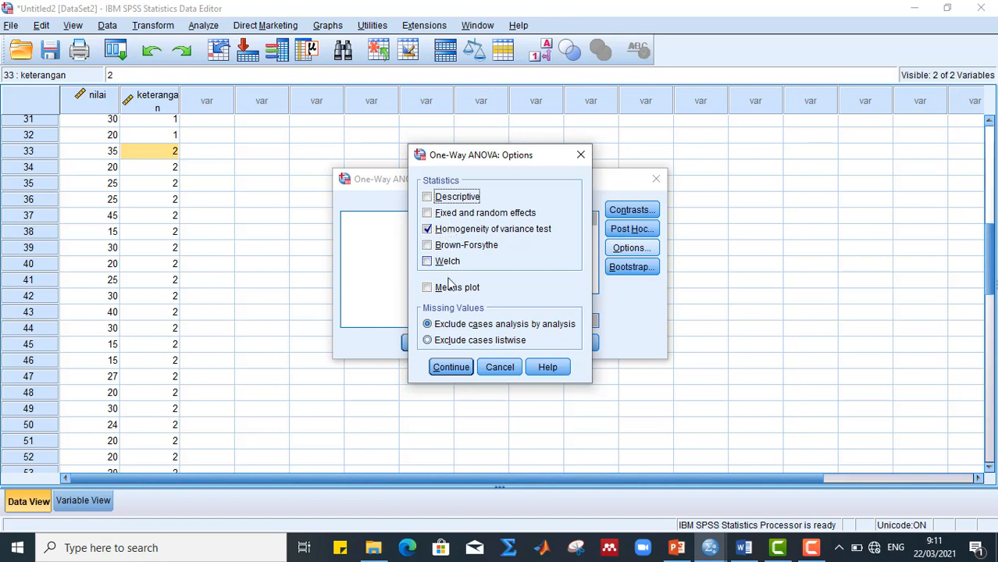
left_click(455, 364)
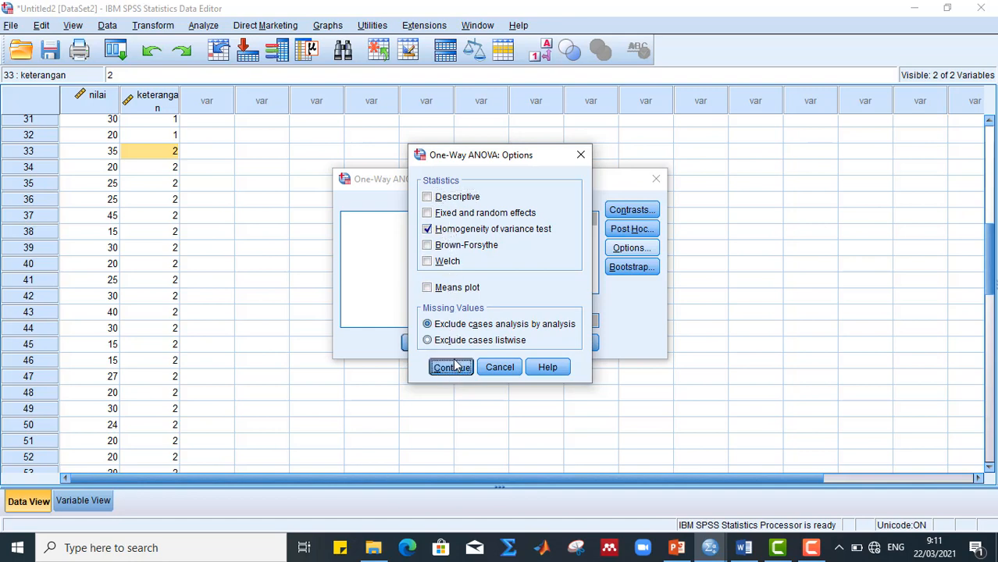
left_click(420, 345)
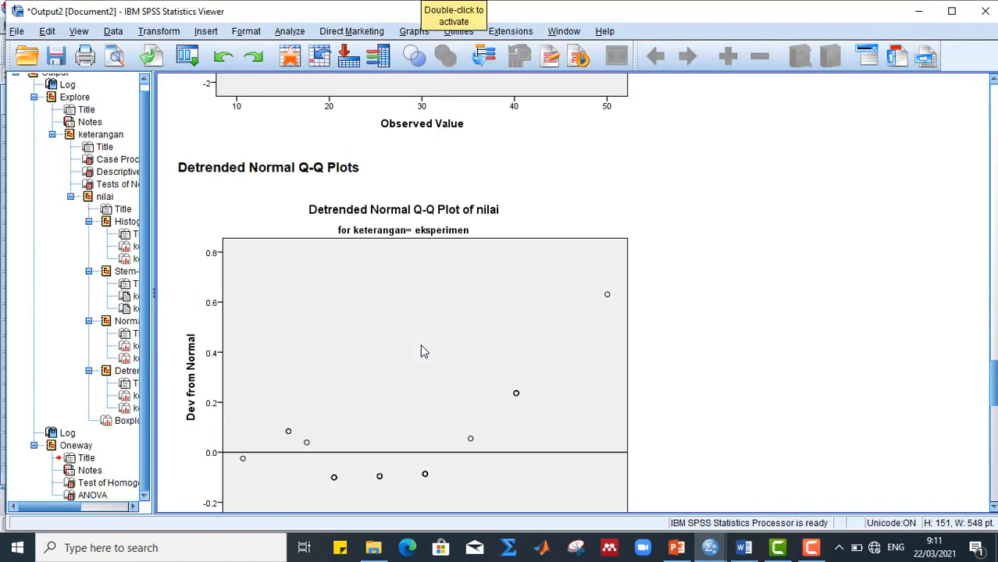
scroll(420, 344, "down", 10)
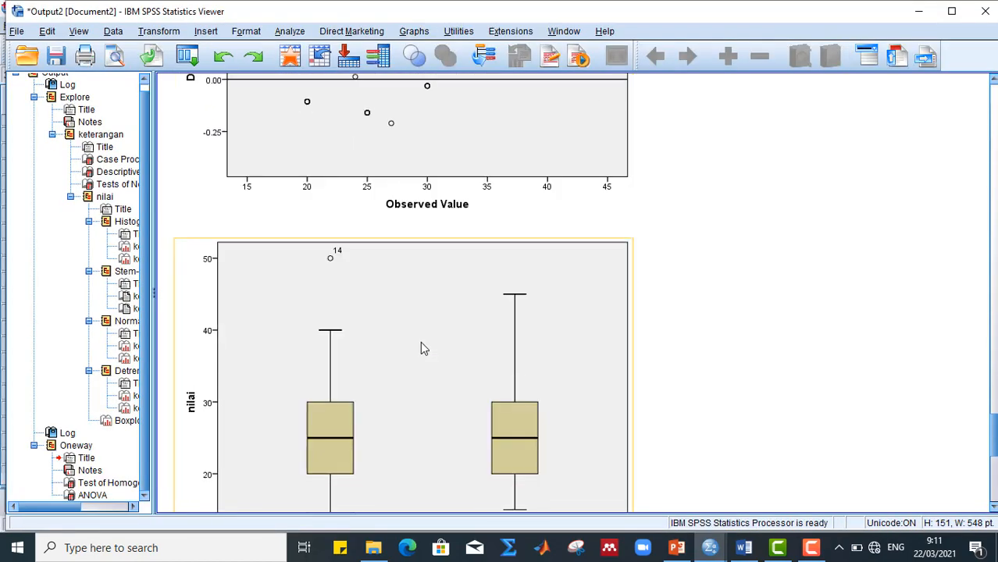
scroll(420, 344, "down", 8)
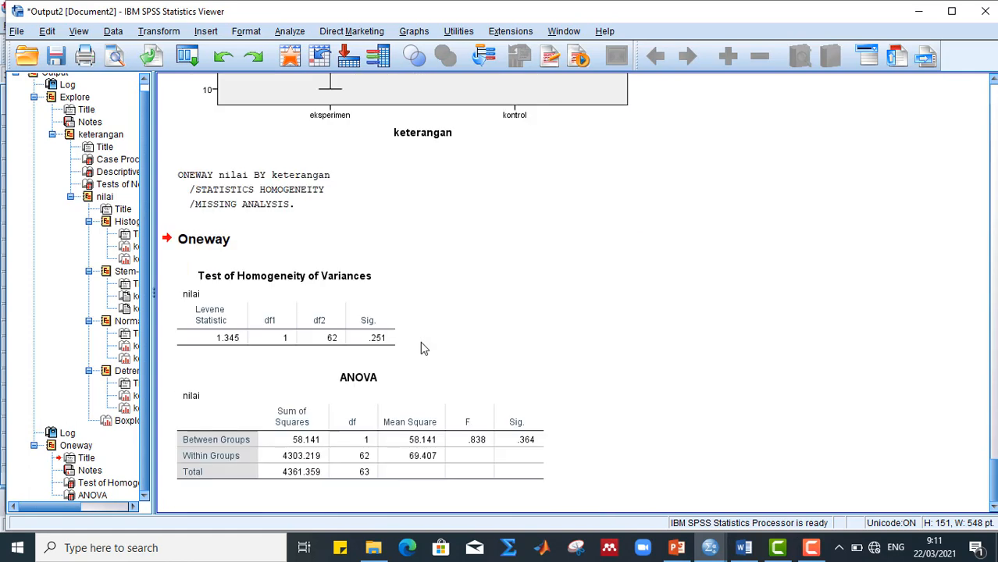
left_click(315, 294)
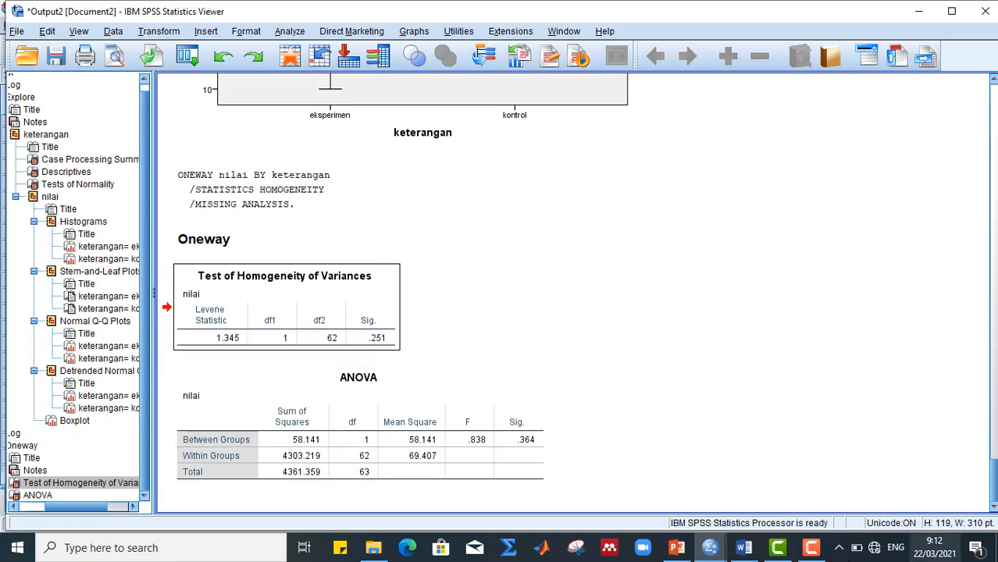
- Switch to Document9 in Word and delete the empty lines above the UJI HOMOGENITAS heading on page 2
left_click(741, 549)
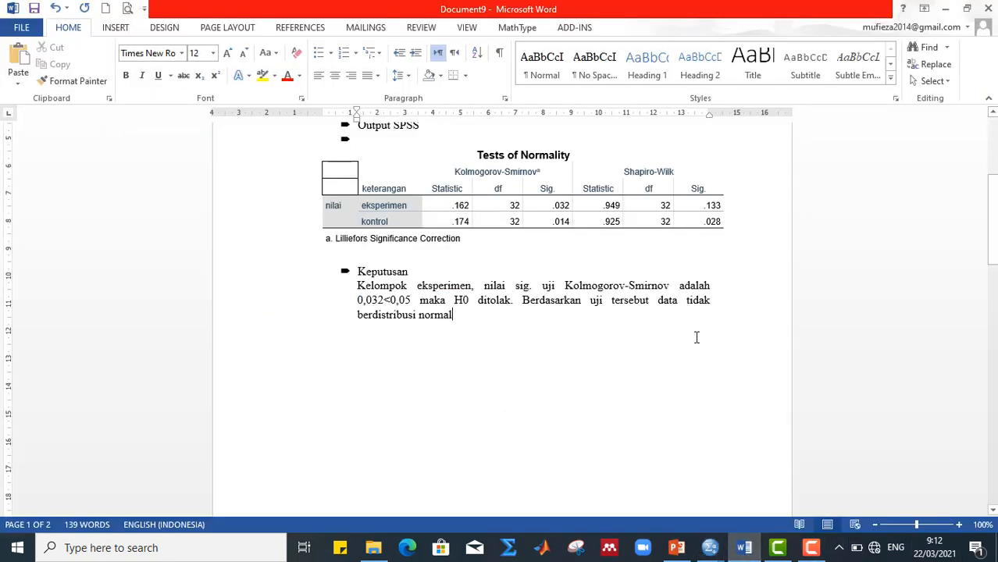
scroll(590, 359, "down", 10)
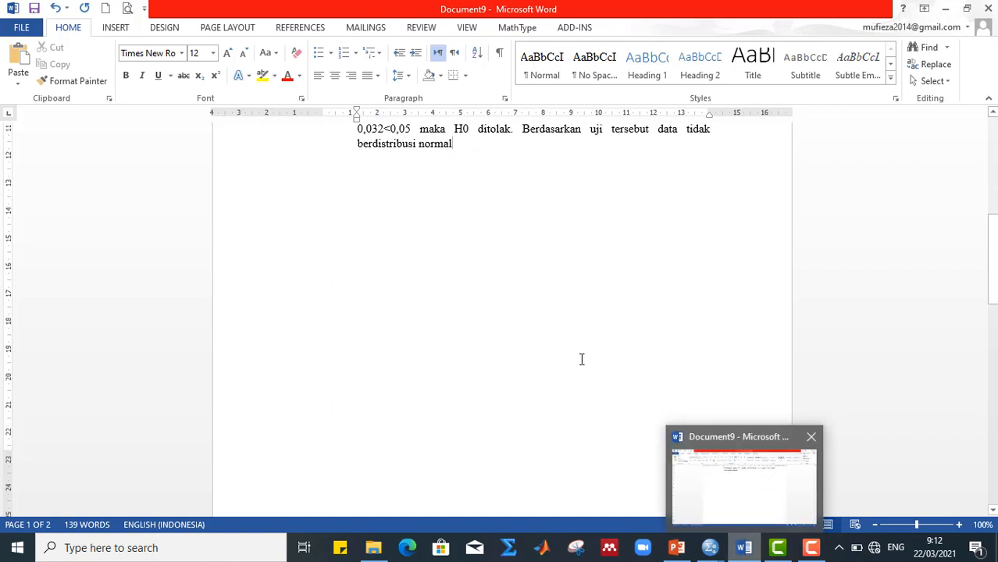
scroll(540, 386, "down", 5)
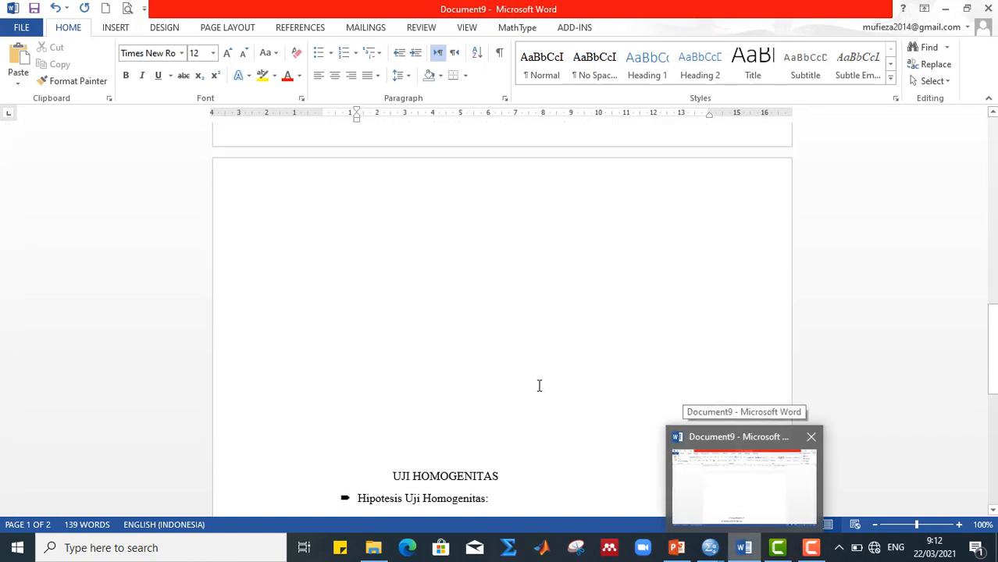
left_click(417, 175)
scroll(417, 175, "down", 1)
scroll(417, 174, "up", 2)
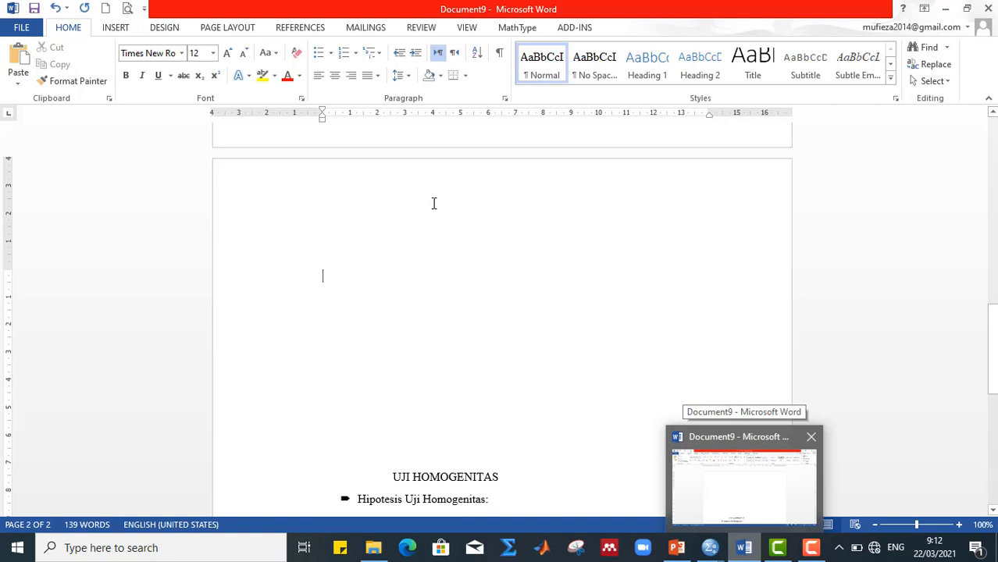
key("Delete")
key("Delete")
key("Delete")
key("Delete")
key("Delete")
key("Delete")
key("Delete")
key("Delete")
key("Delete")
key("Delete")
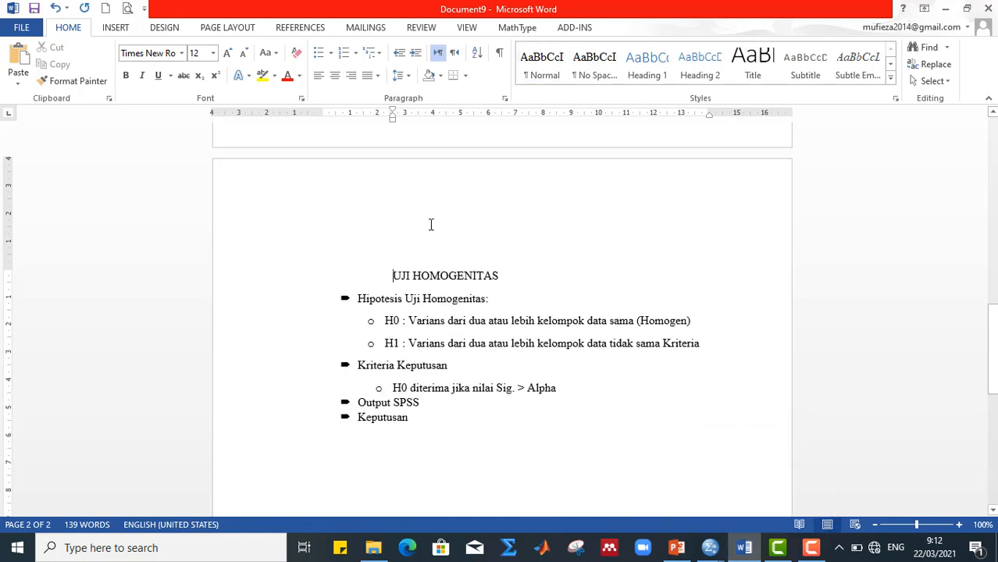
- Add an empty line without a bullet beneath Output SPSS in the UJI HOMOGENITAS section
left_click(442, 403)
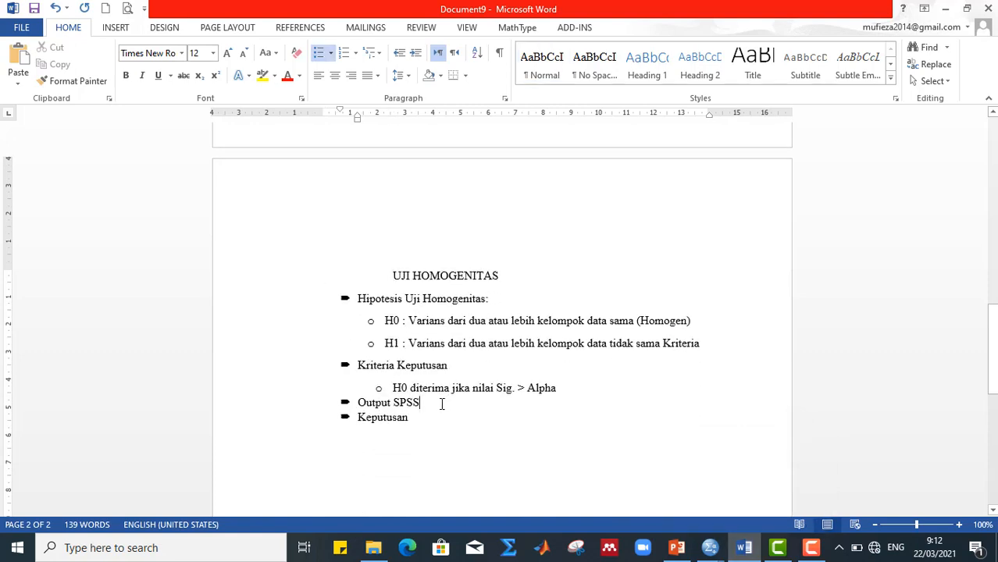
key("Return")
key("BackSpace")
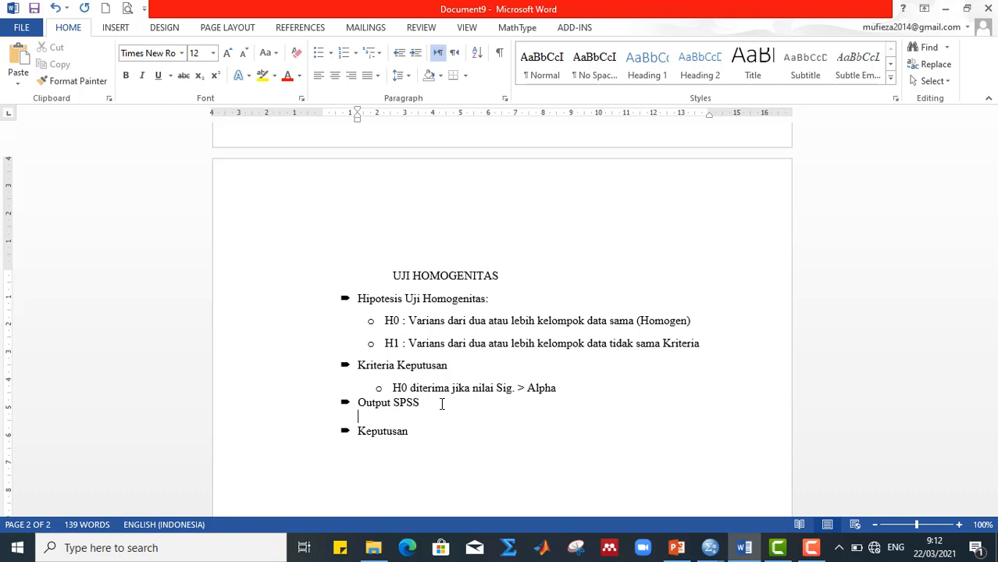
- Try to paste the clipboard table beneath Output SPSS in the UJI HOMOGENITAS section, and undo the paste
key("ctrl+v")
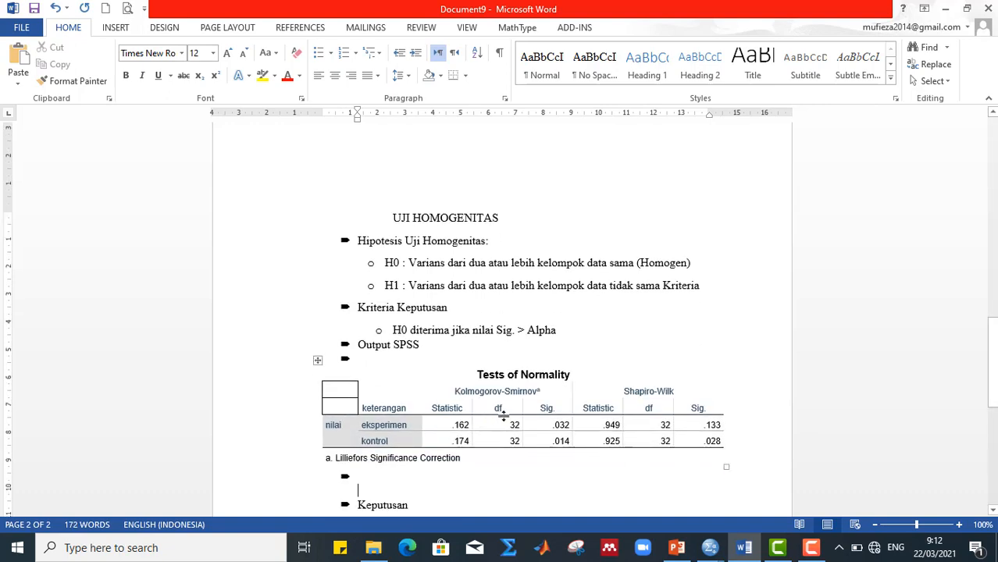
scroll(503, 414, "down", 2)
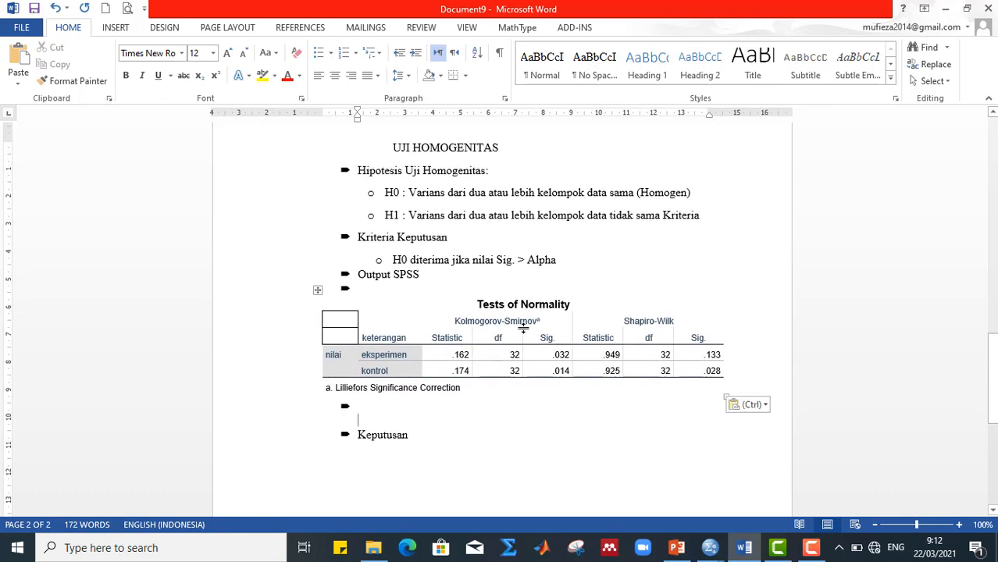
key("ctrl+z")
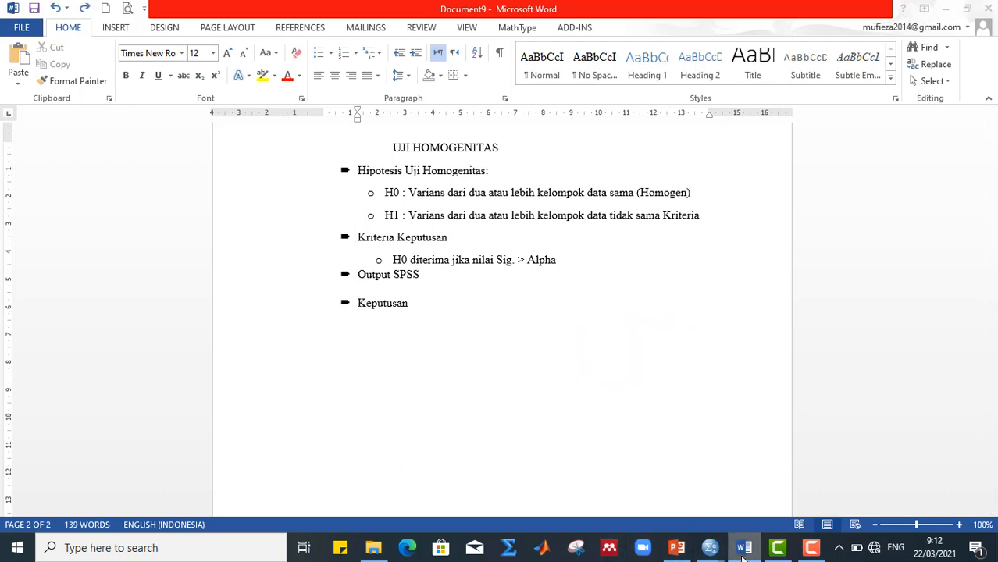
- Copy the Test of Homogeneity of Variances table from the SPSS output and paste it beneath Output SPSS in the Word document
left_click(710, 548)
left_click(334, 293)
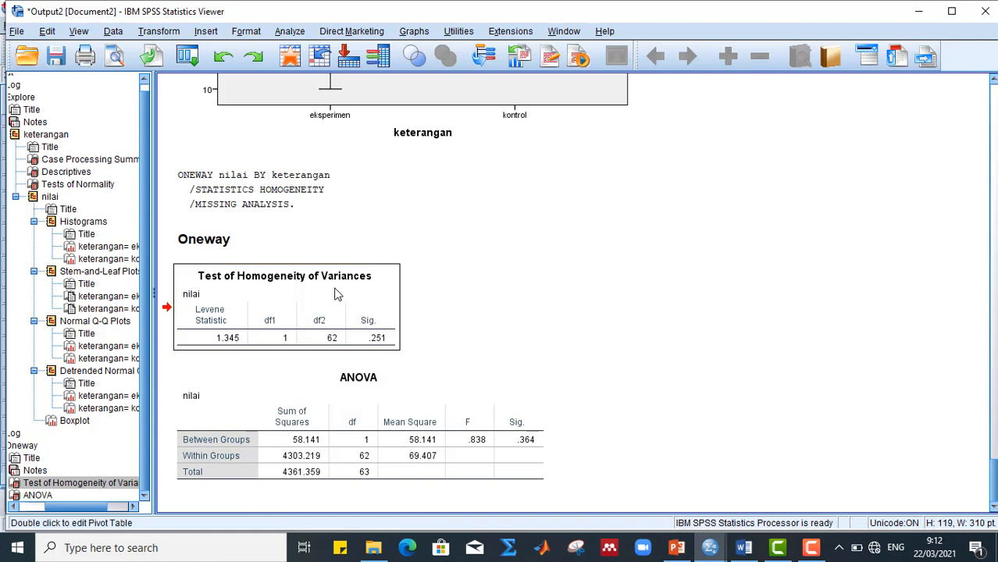
right_click(334, 290)
left_click(370, 315)
left_click(744, 548)
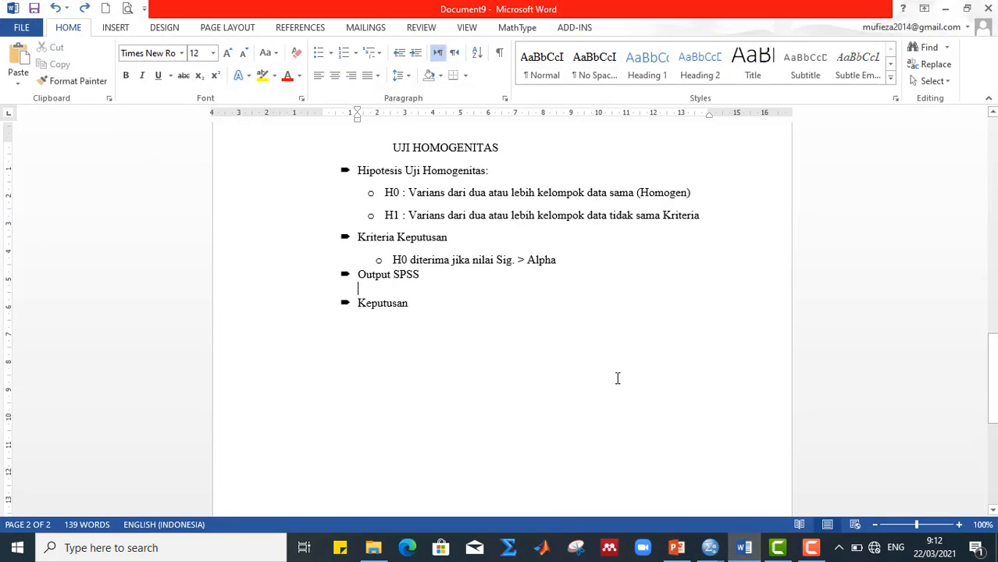
key("ctrl+v")
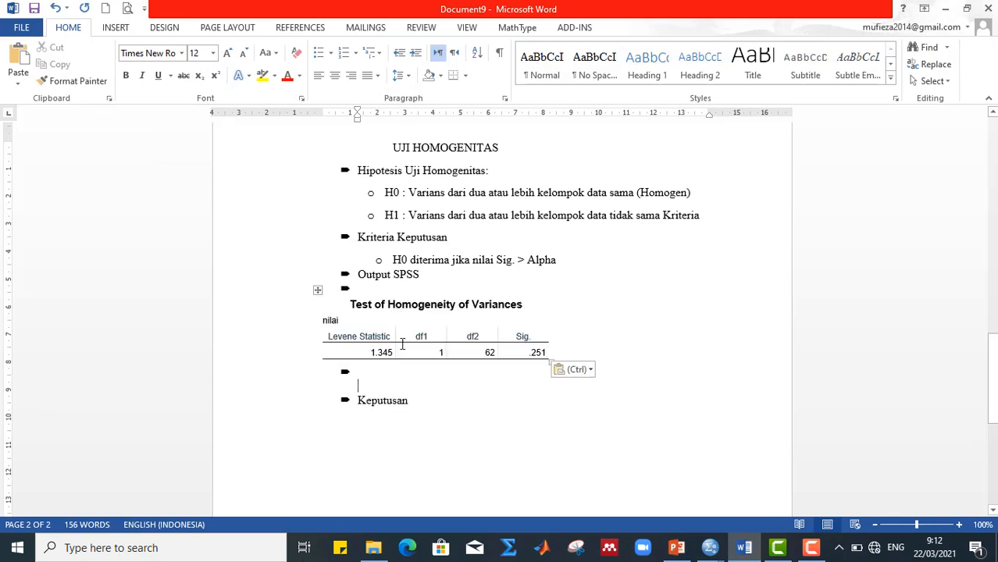
- Remove the empty bullet below the table and write beneath Keputusan "Karena nilai sig. Levene statistics 0,251 > 0,05, maka H0 diterima. Hal ini berarti"
left_click(376, 378)
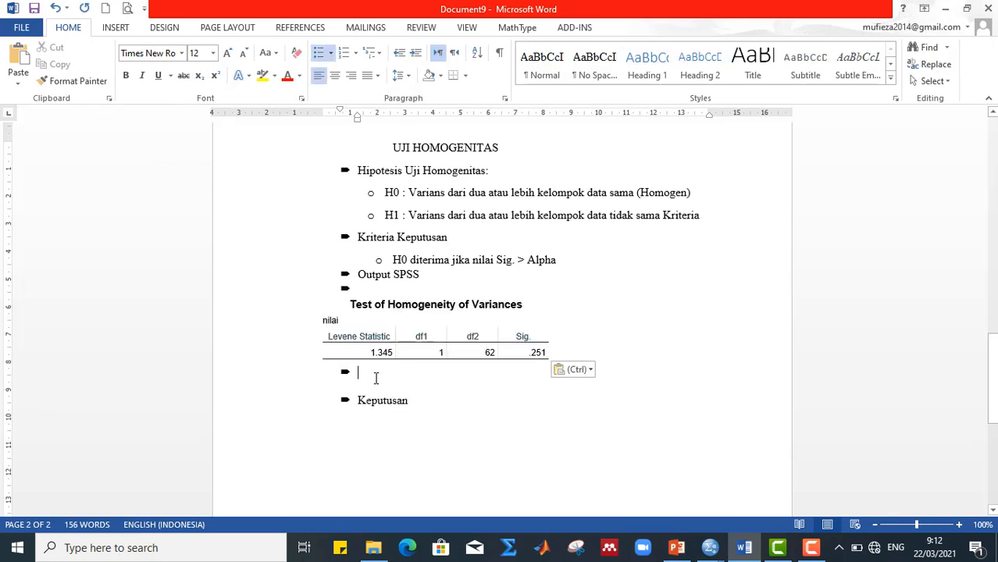
key("BackSpace")
left_click(377, 429)
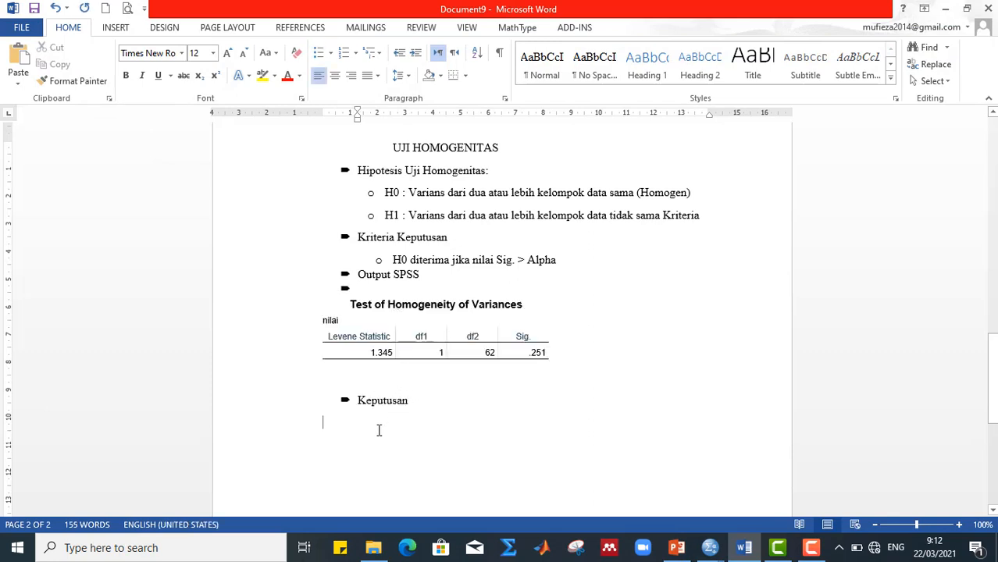
type("karena ni")
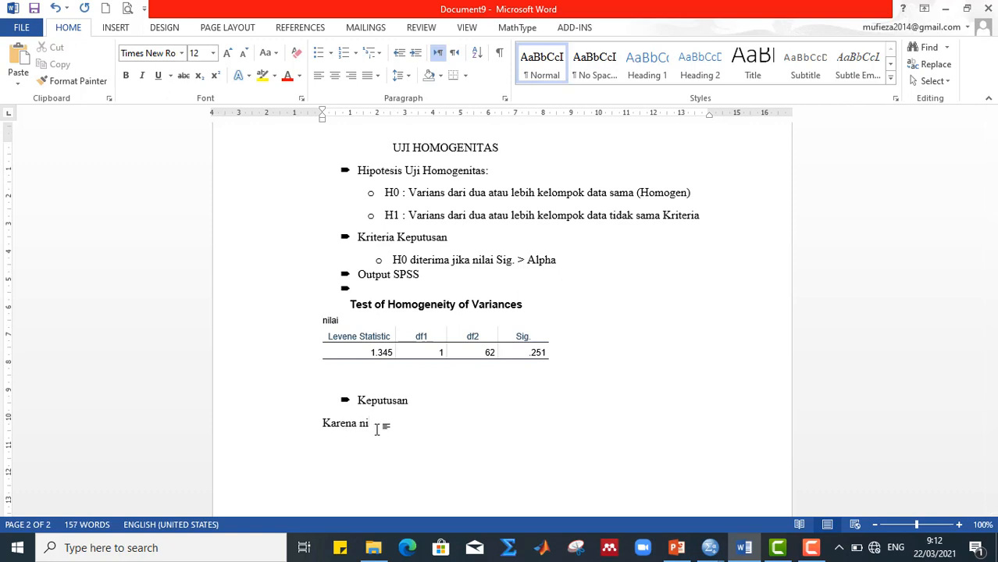
type("lai sig. Levene stats")
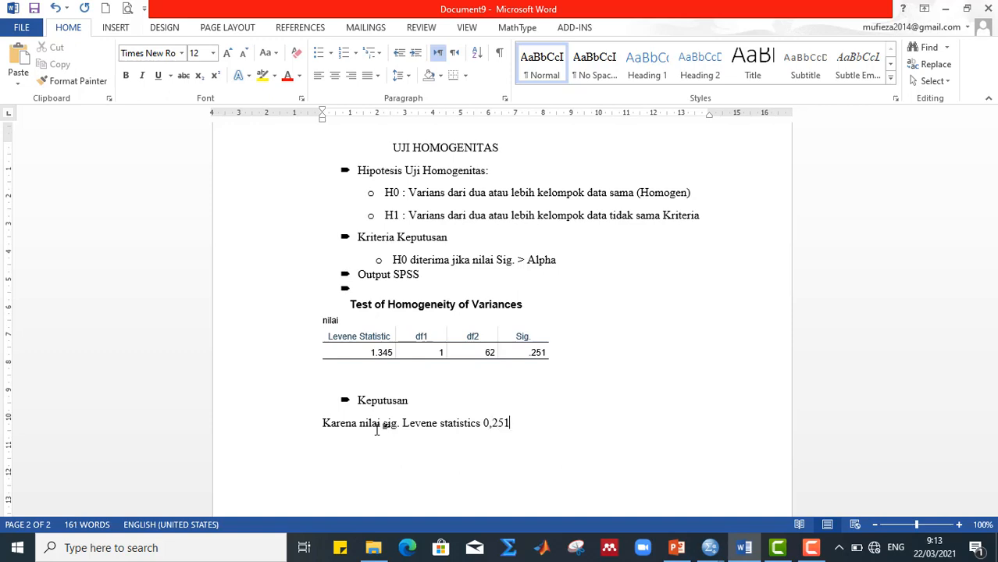
type("0,05, maka H0 diterima")
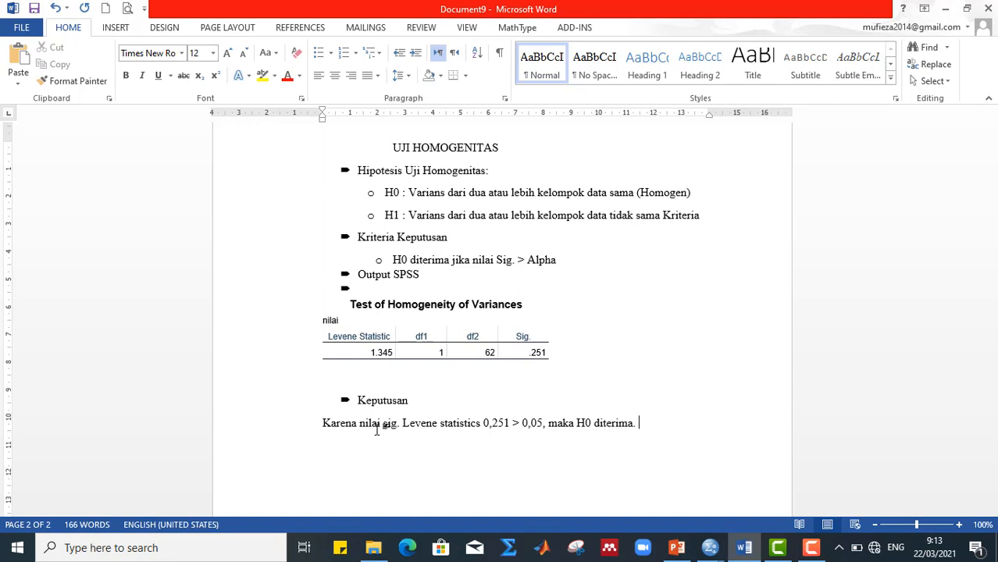
type(". Hal ini berarti")
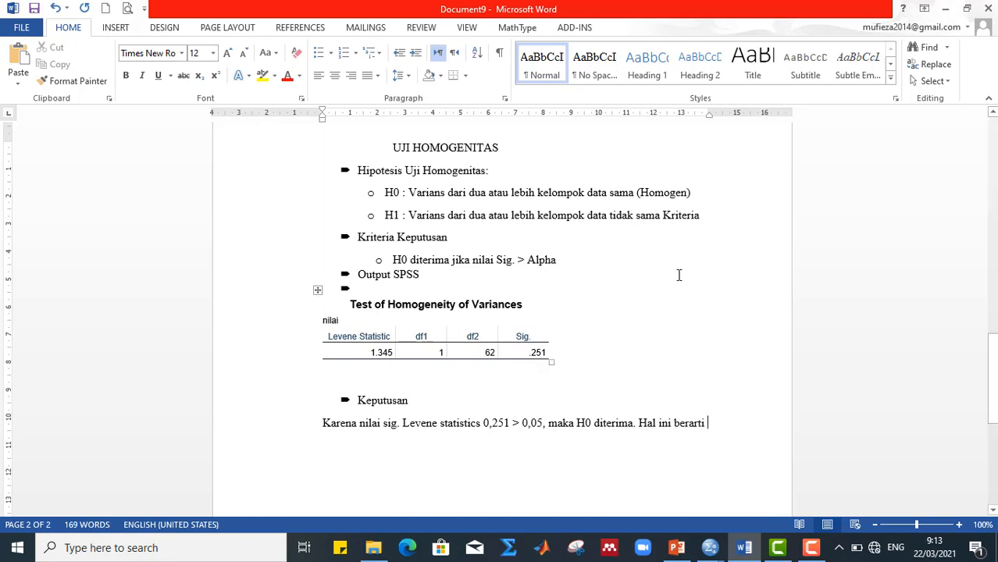
- Copy the H0 statement "Varians dari dua atau lebih kelompok data sama (Homogen)" to the end of the Keputusan sentence
left_click(726, 197)
left_click_drag(726, 196, 425, 196)
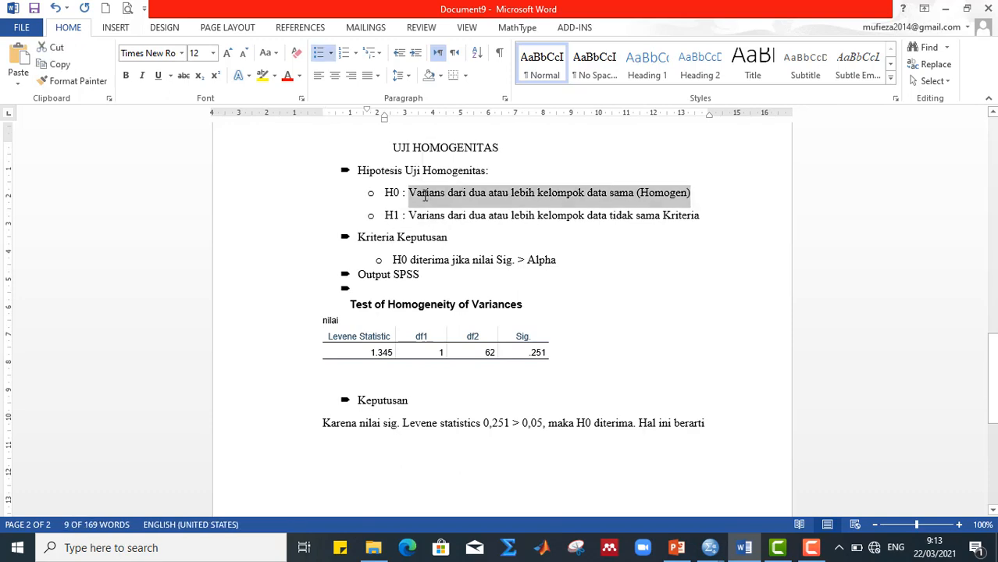
left_click(724, 423)
key("ctrl+v")
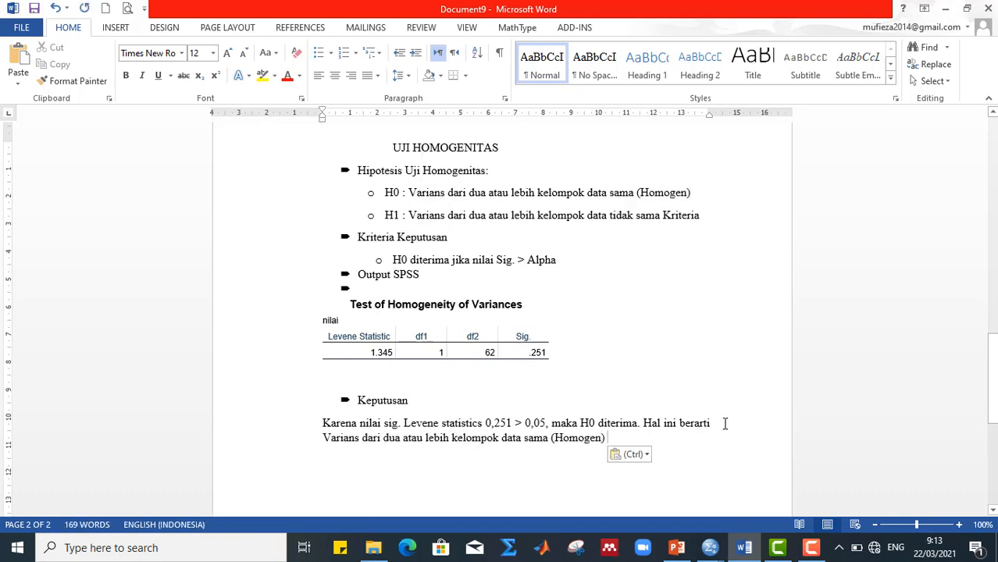